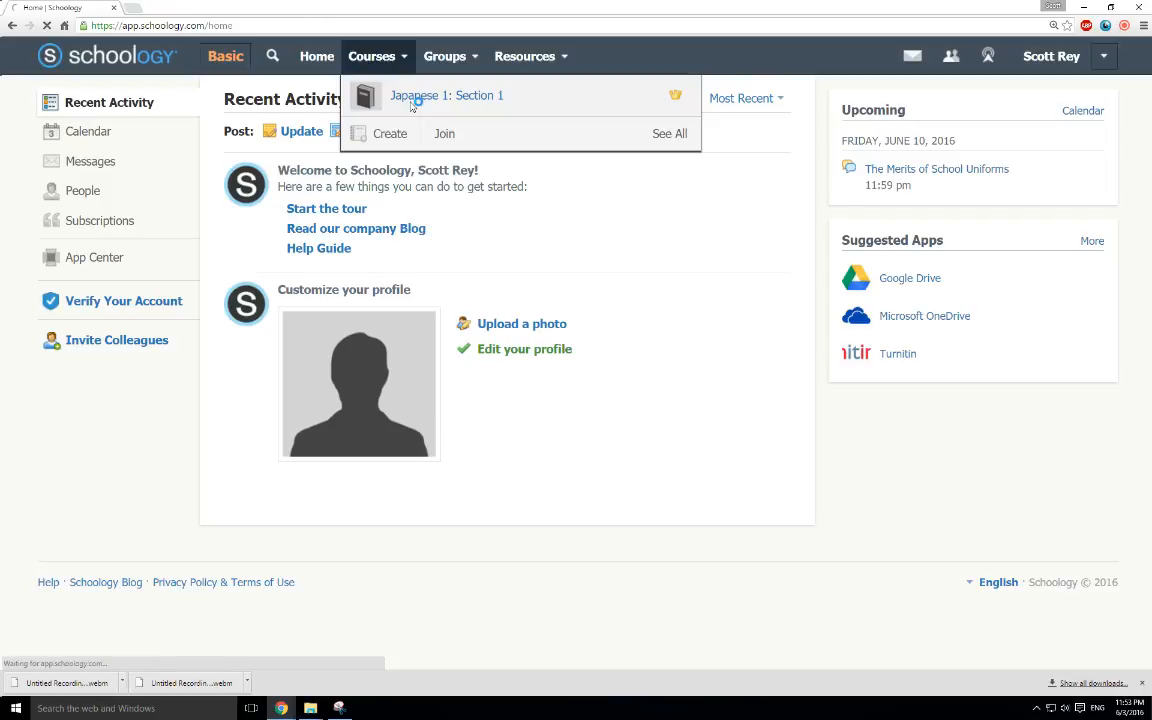
Start a new test/quiz in the course materials, named "Schoology Merit" and due on 6/10/16
click(277, 161)
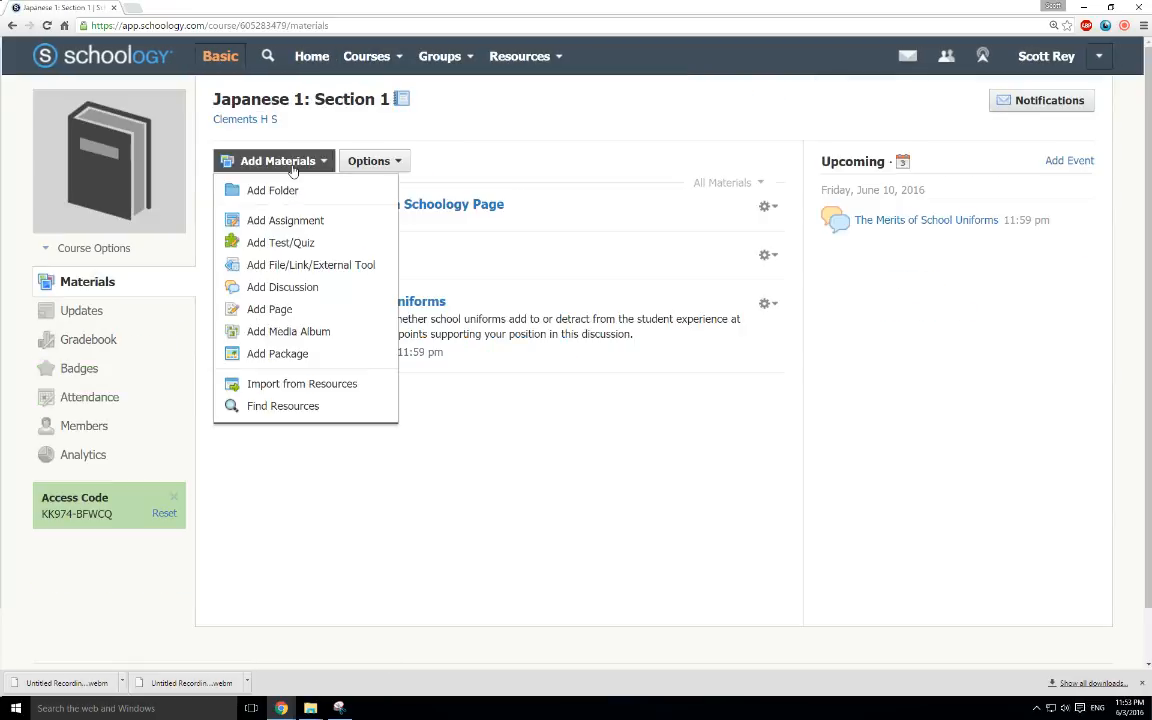
click(294, 247)
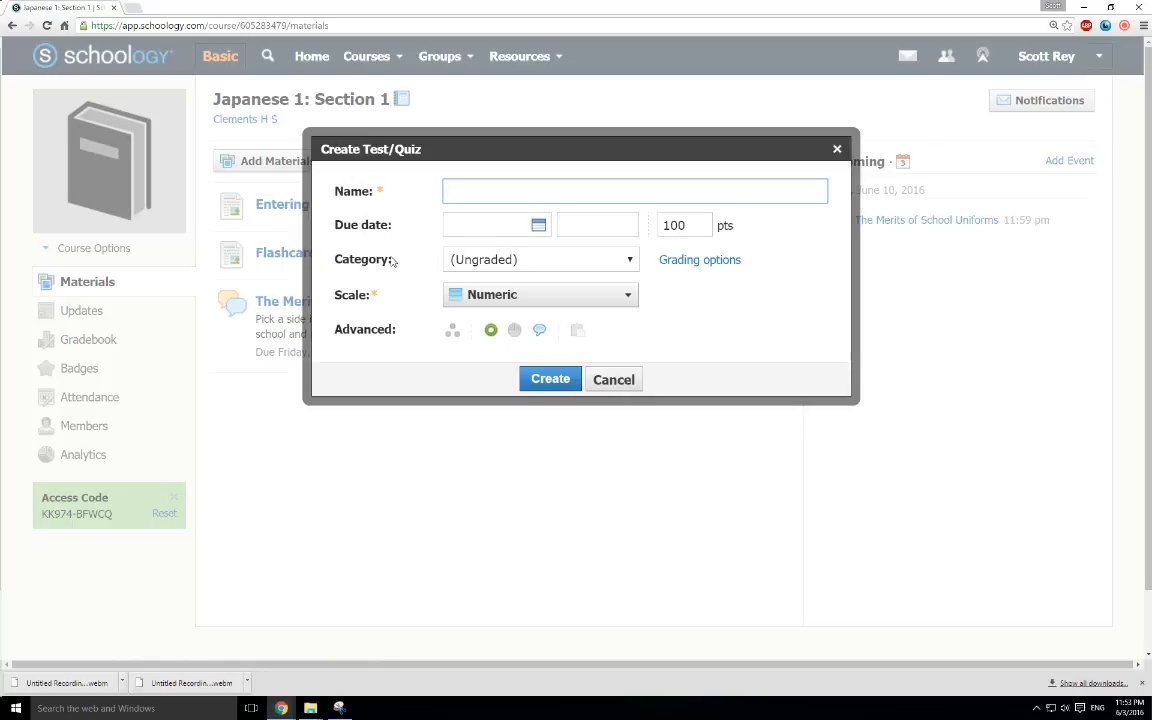
text(Schoology Merit)
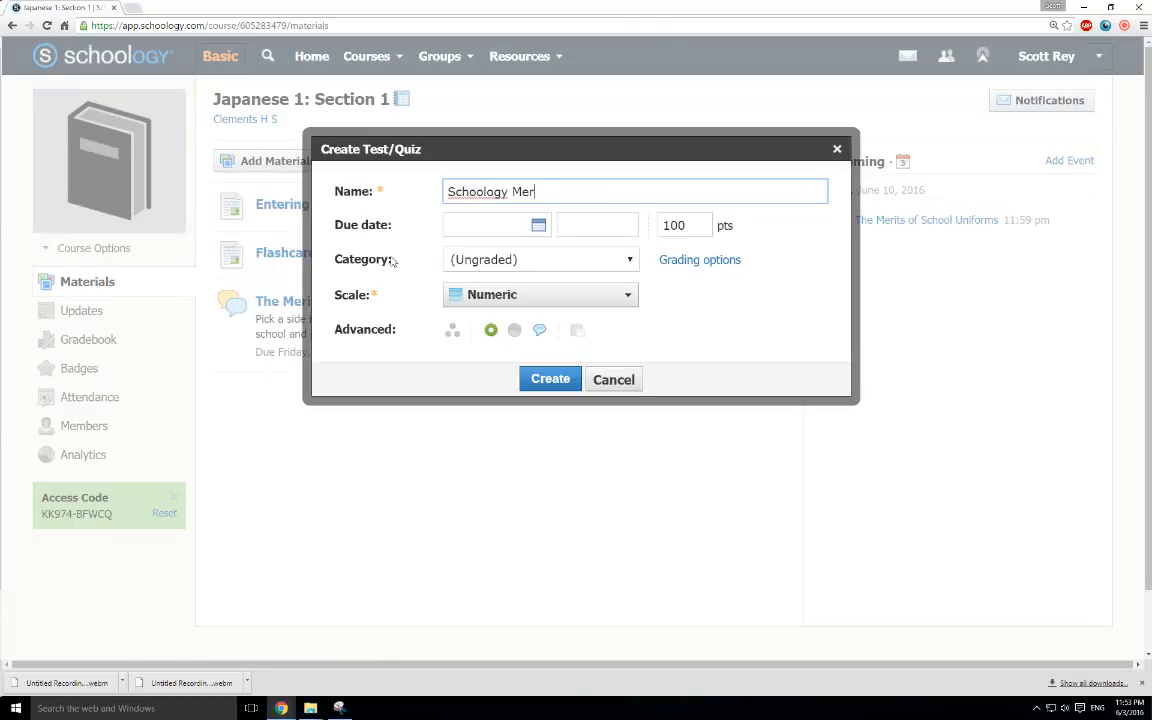
click(539, 226)
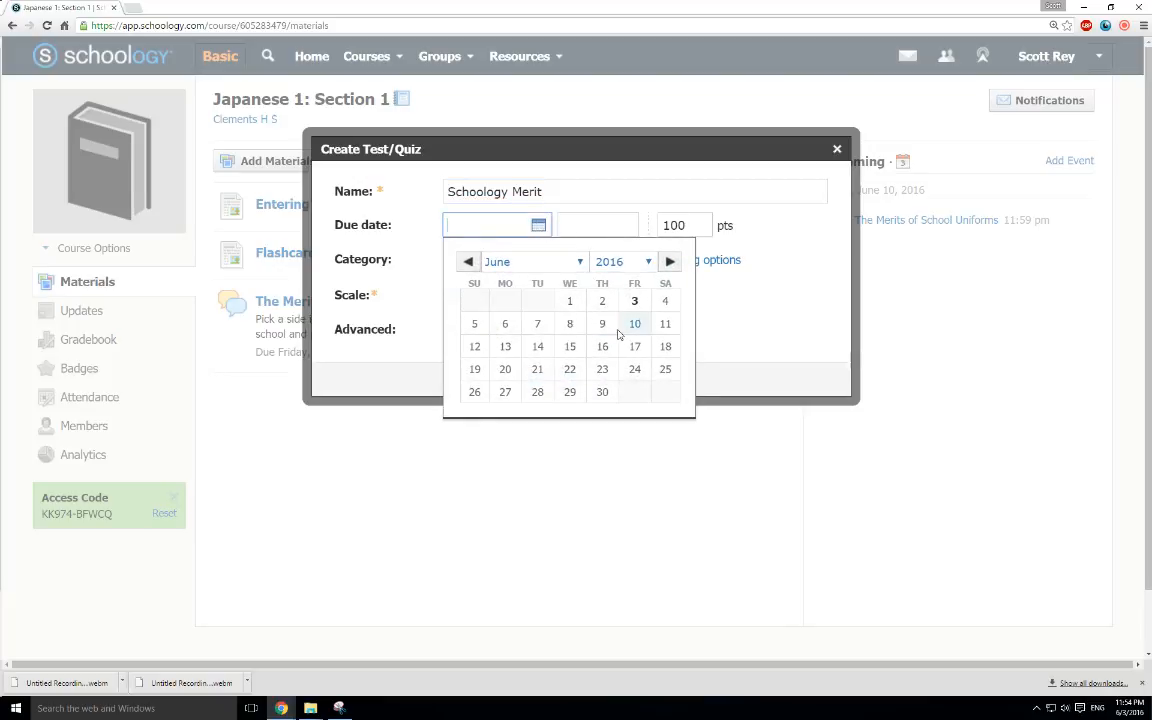
click(634, 323)
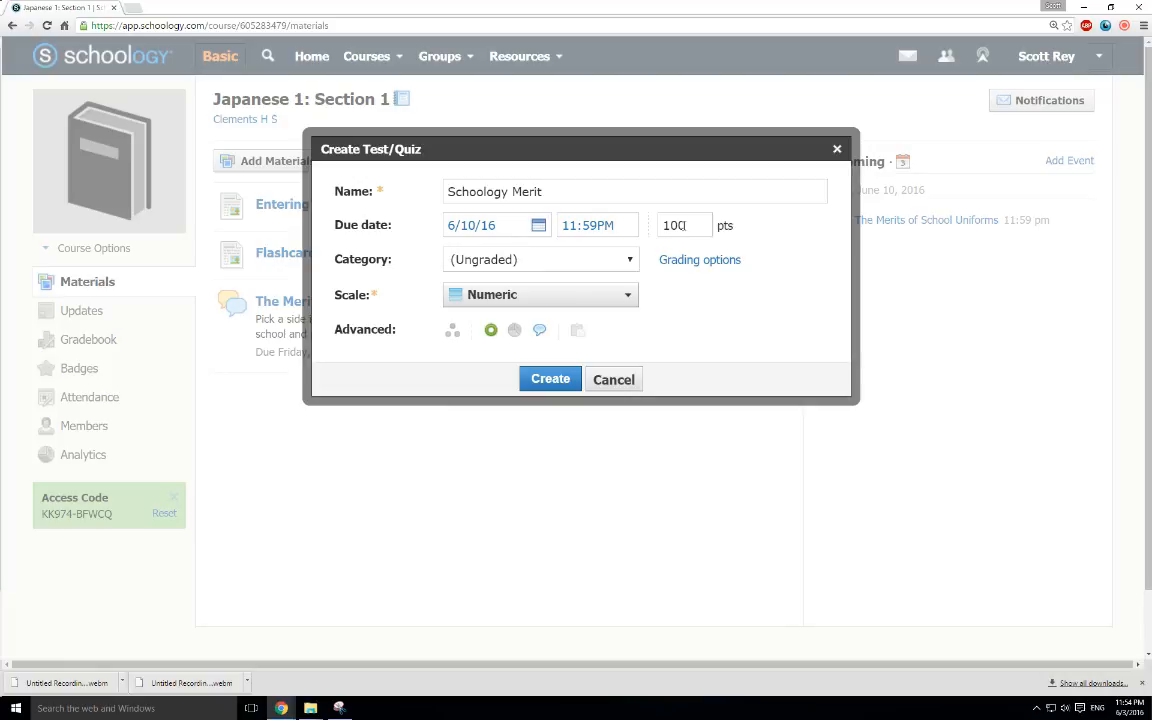
Assign the quiz to a new grading category named "Opinion Quizzes"
click(621, 261)
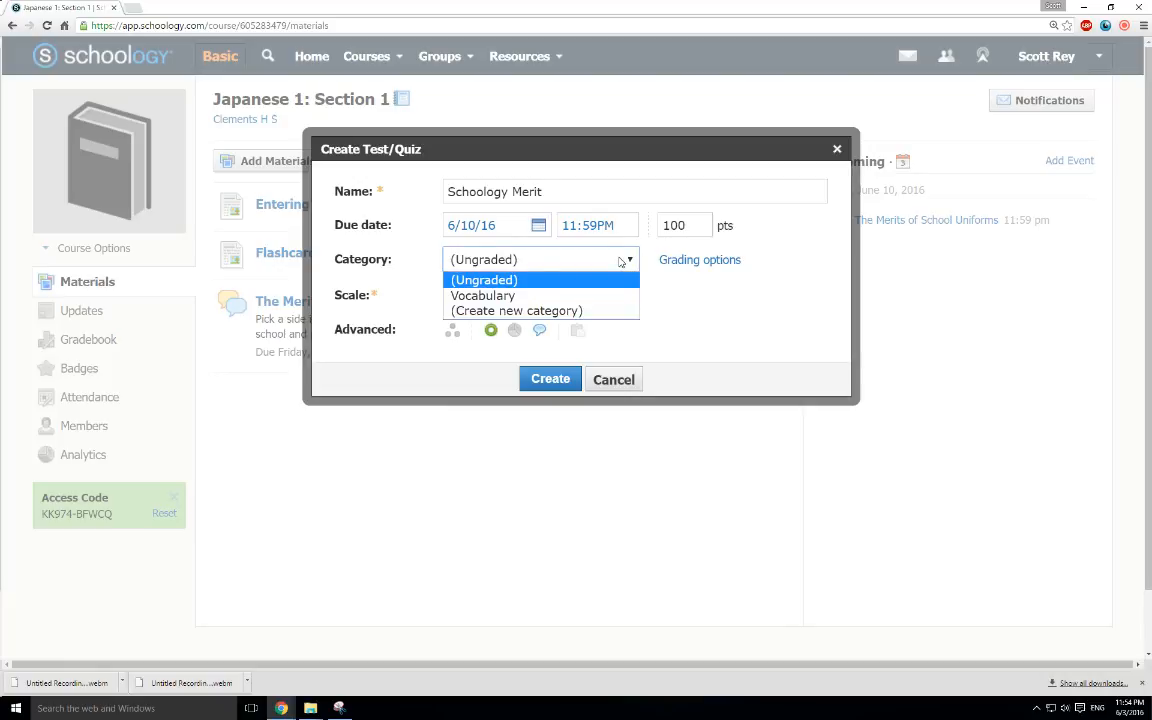
click(515, 311)
click(523, 261)
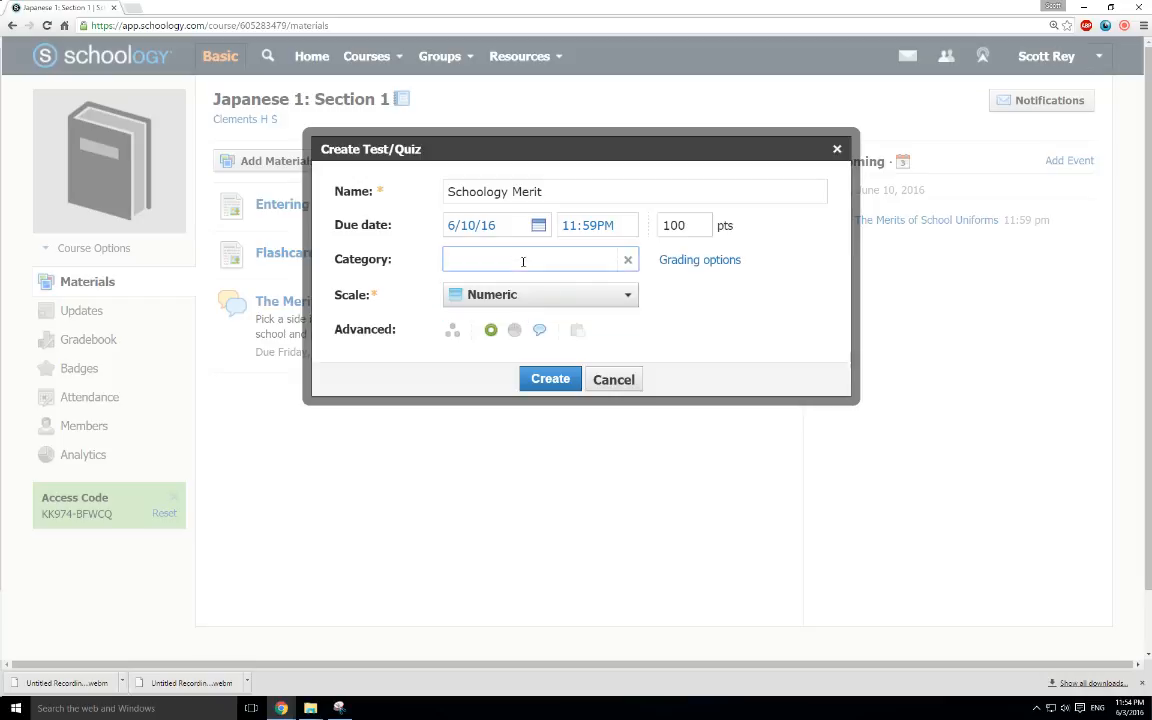
text(Opinion Quizzes)
click(703, 300)
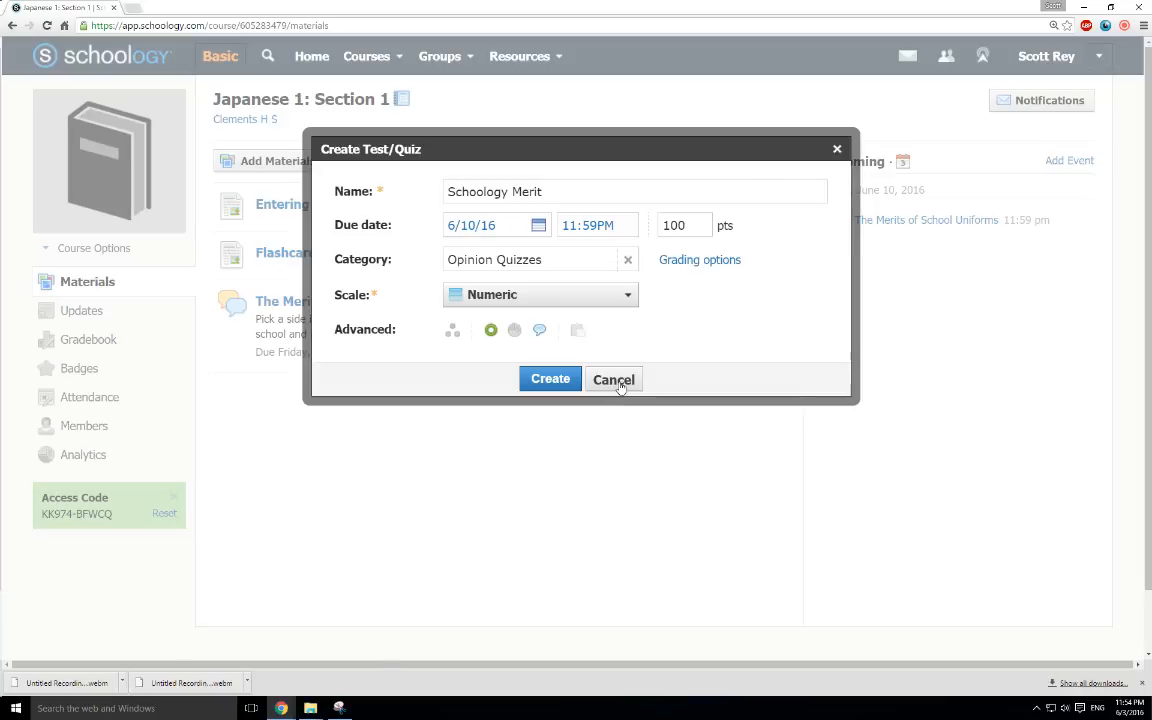
click(574, 299)
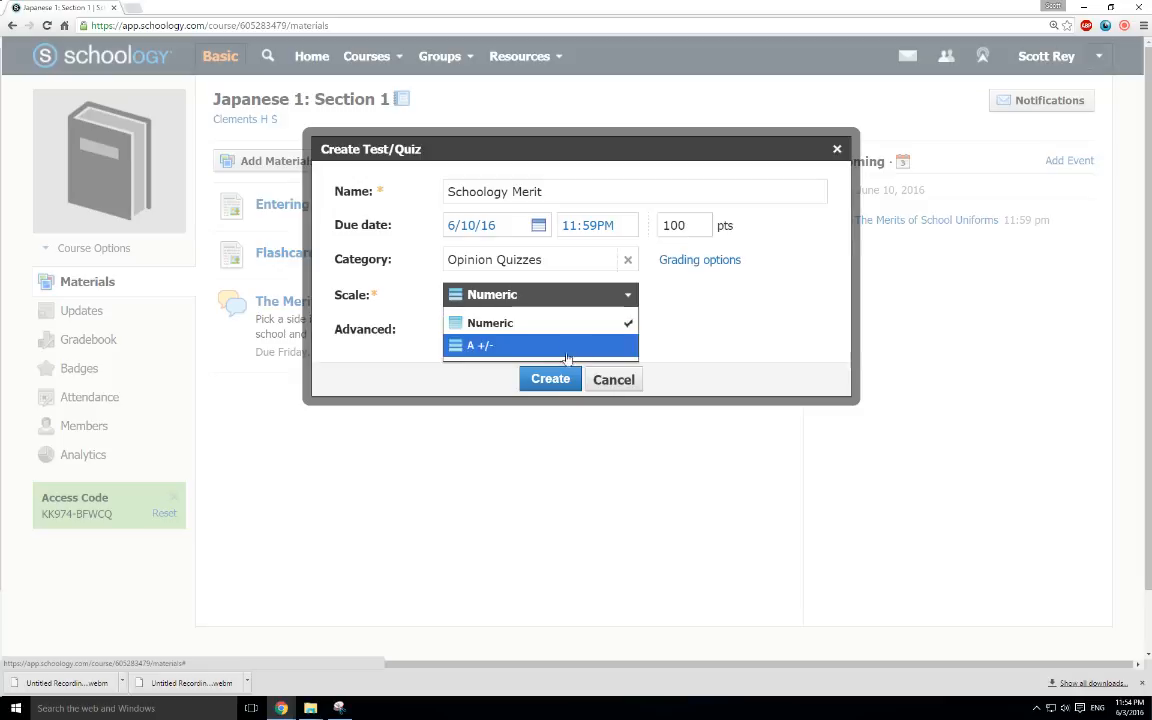
click(708, 337)
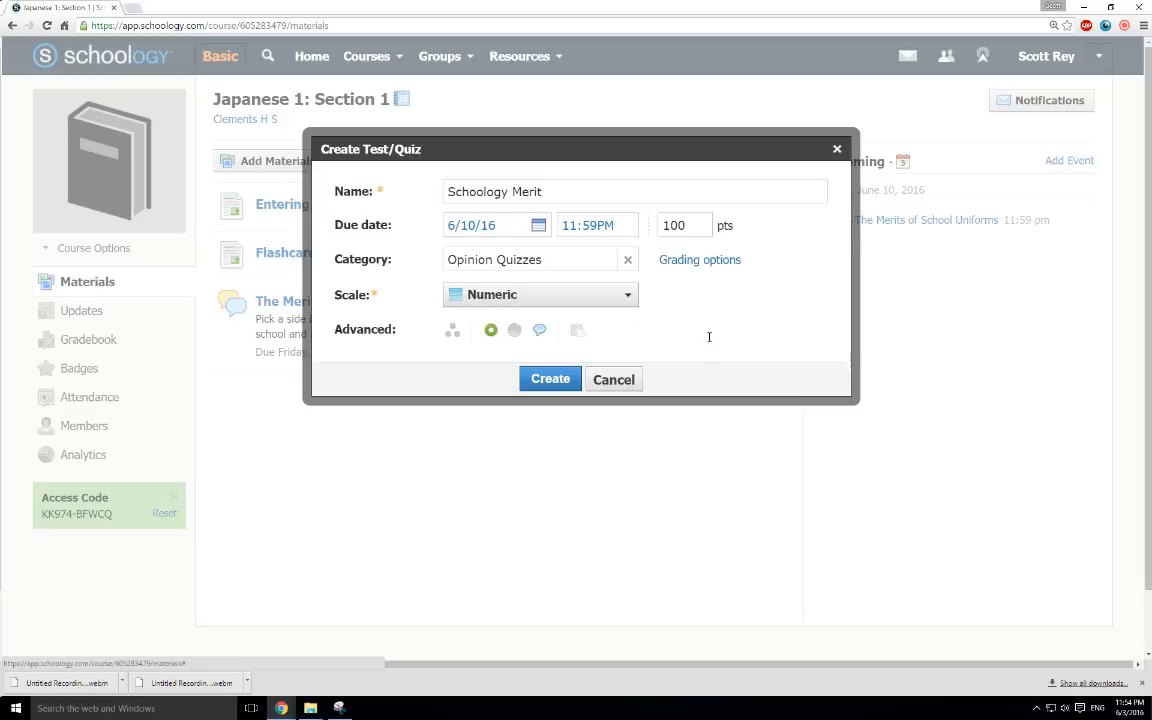
click(490, 339)
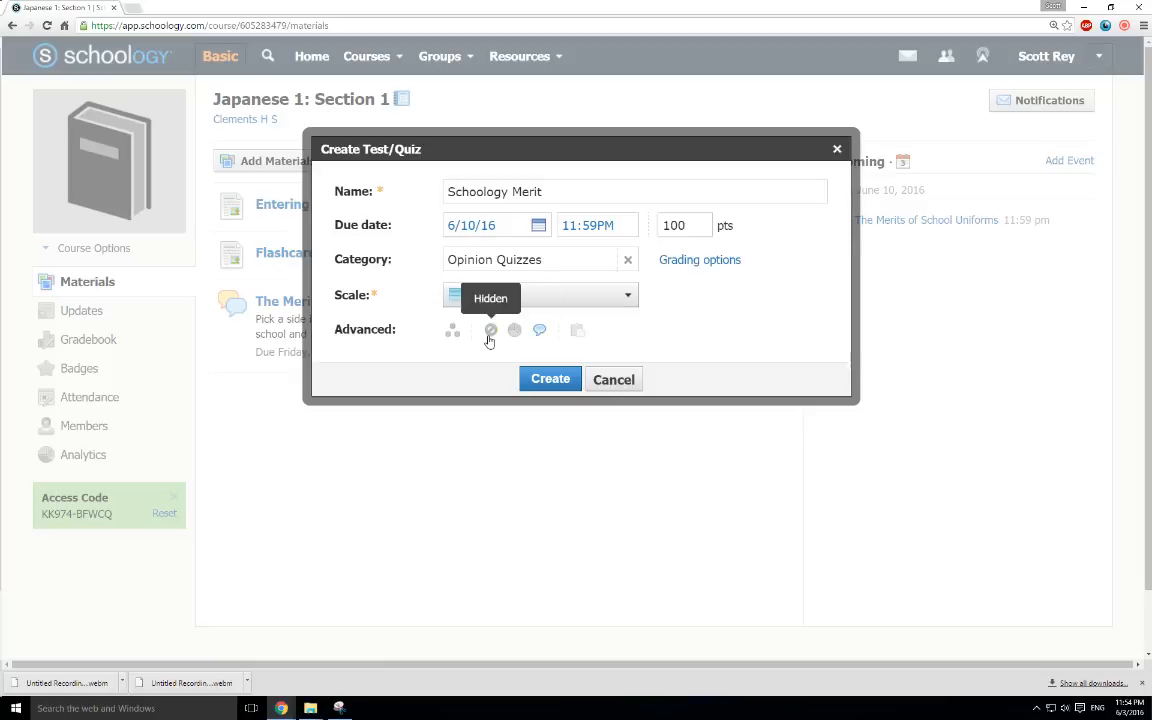
click(490, 339)
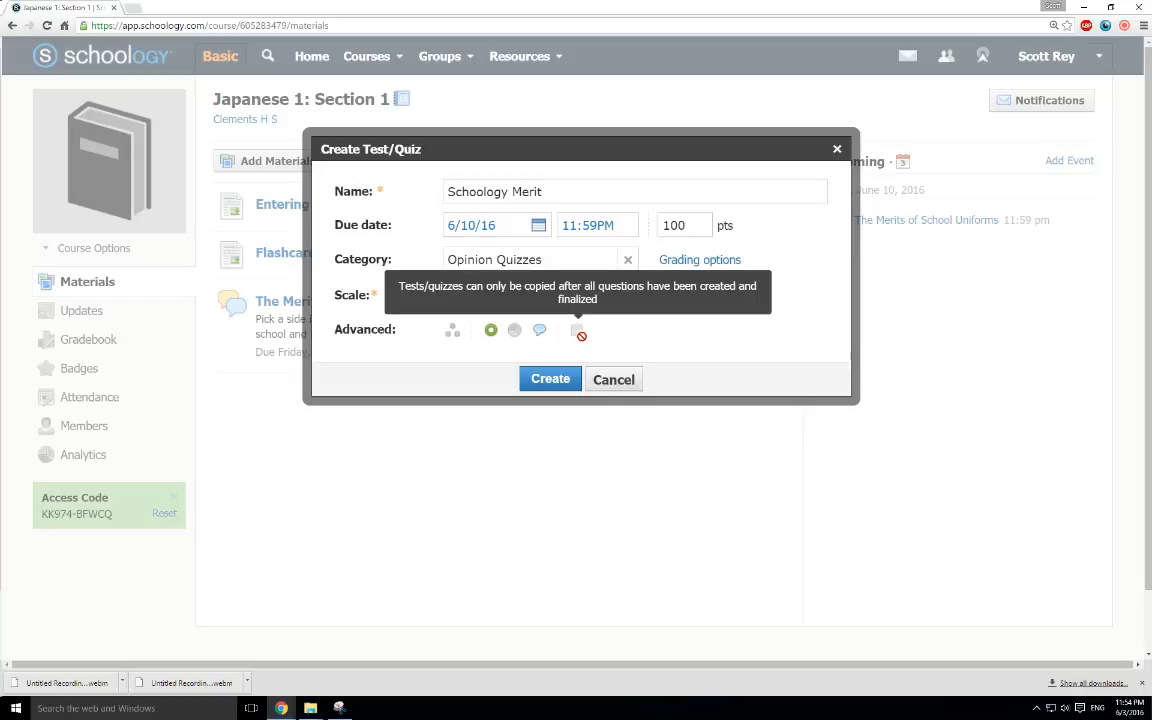
Create the quiz and begin a true/false question with the text "Is Schoology awesome?"
click(551, 380)
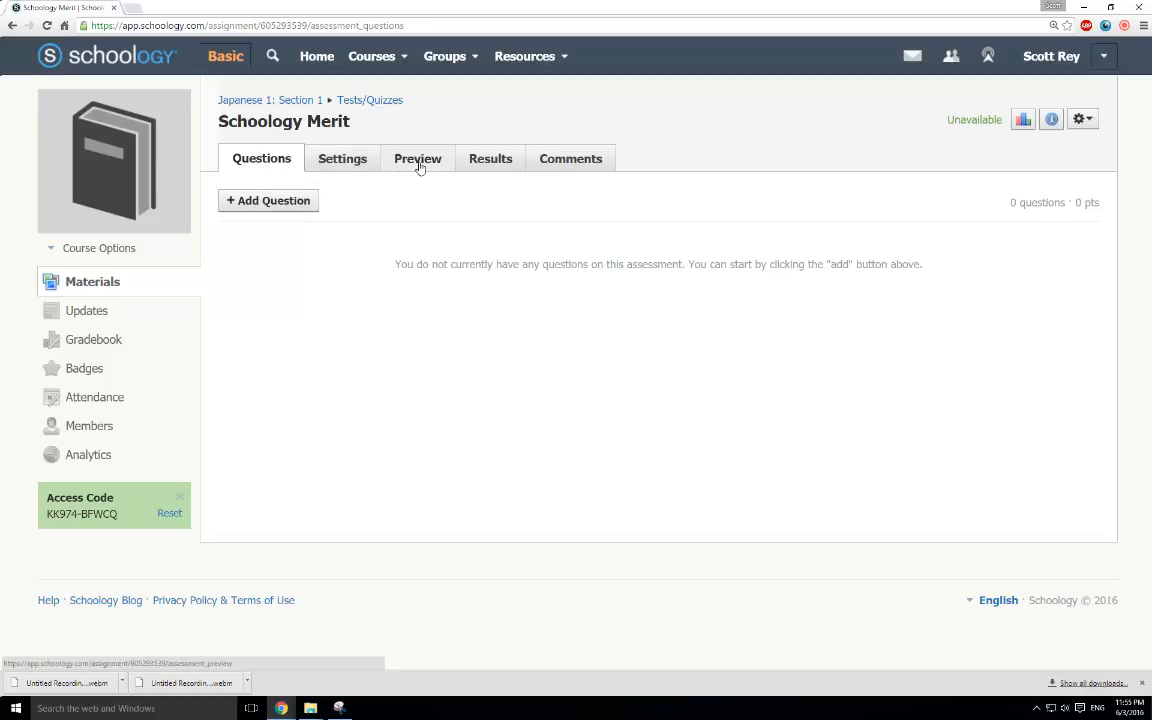
click(305, 202)
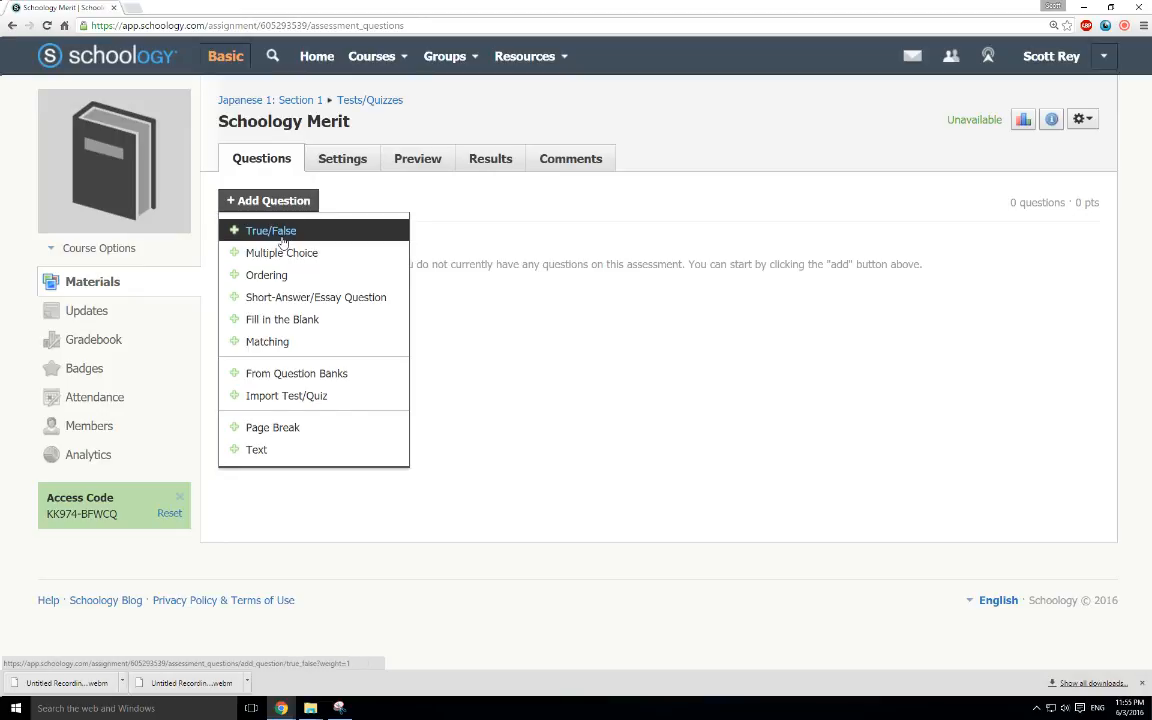
click(283, 230)
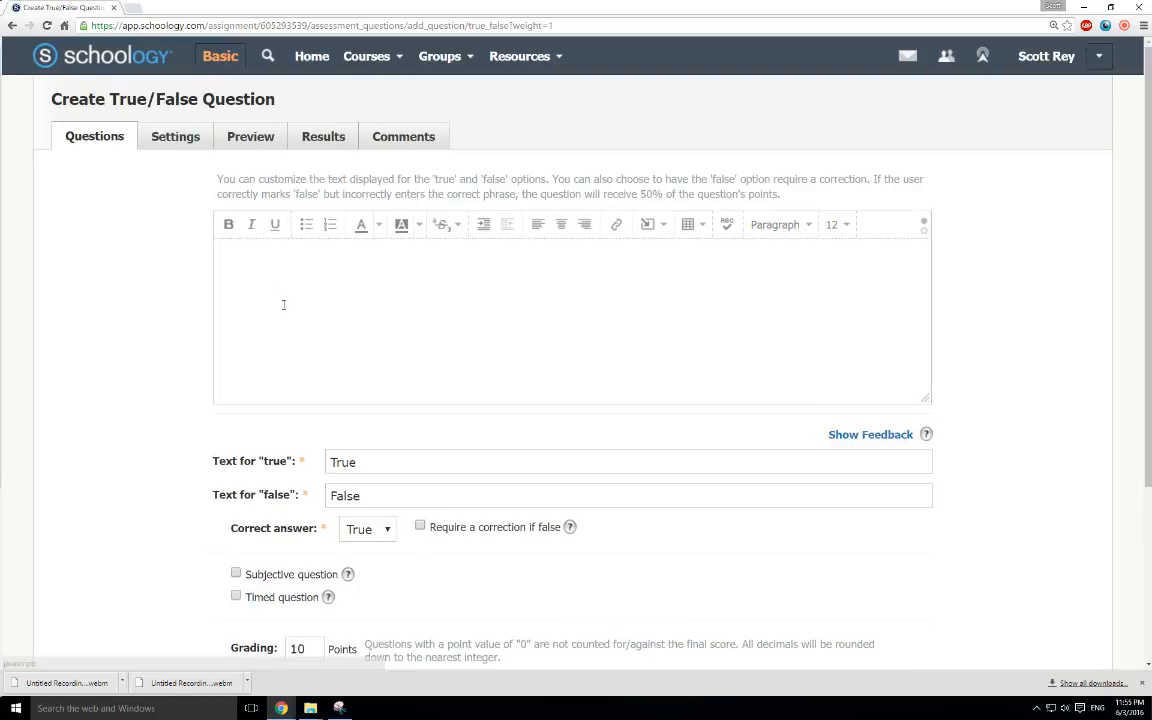
click(293, 281)
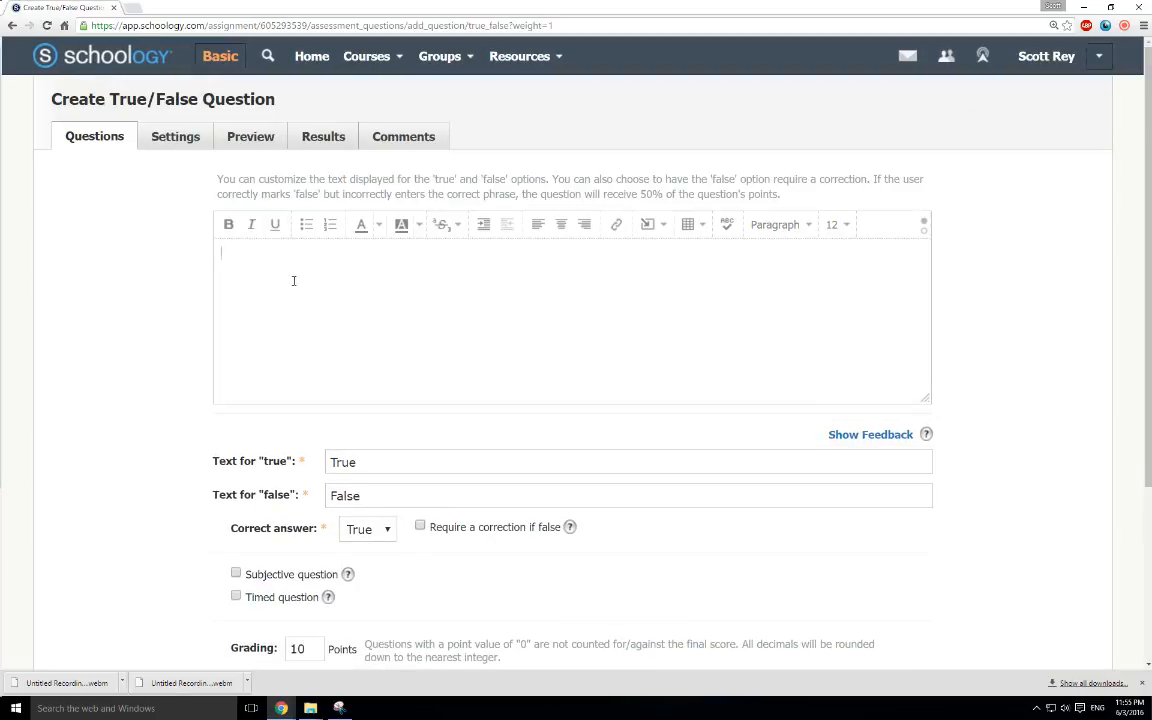
text(Is Schoology awesome?)
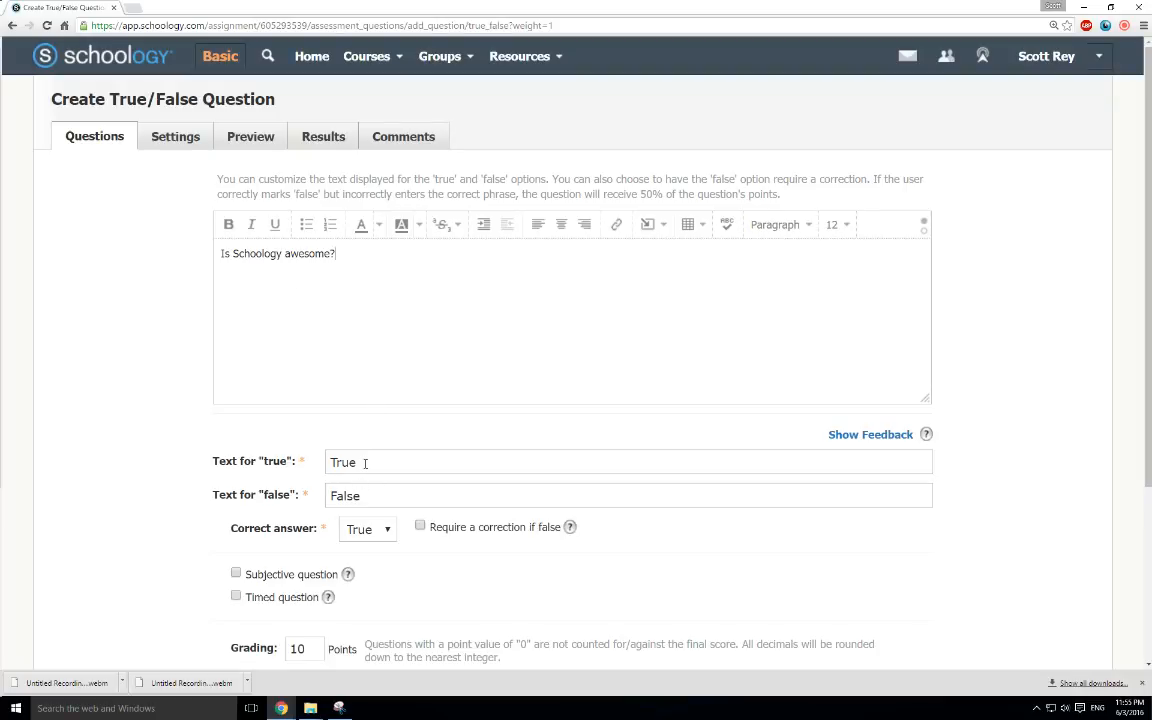
Set the correct answer to True and the question's value to 100 points, and save the question
click(383, 531)
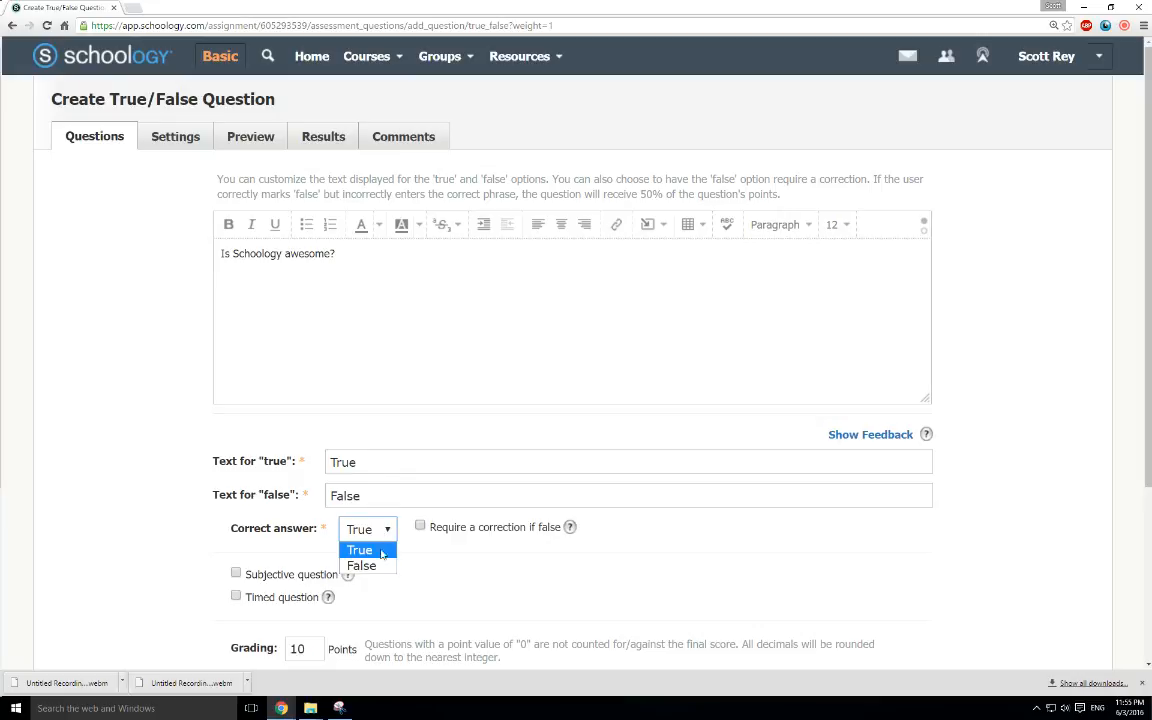
click(381, 551)
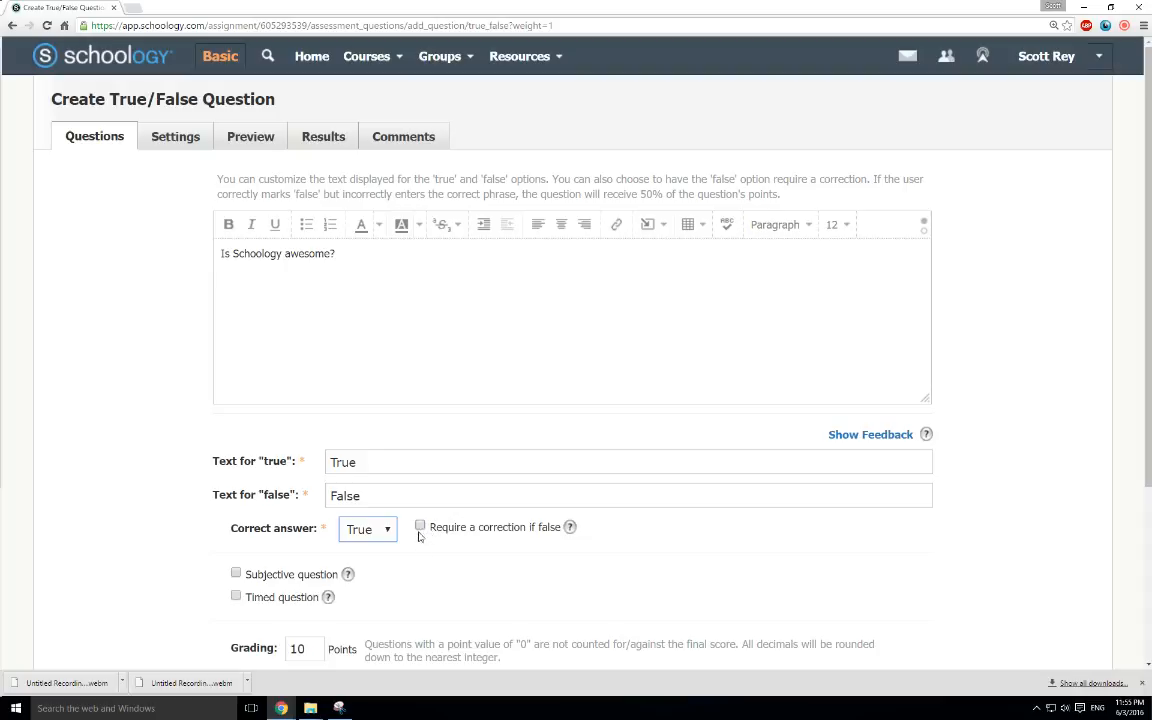
scroll(383, 560, down, 2)
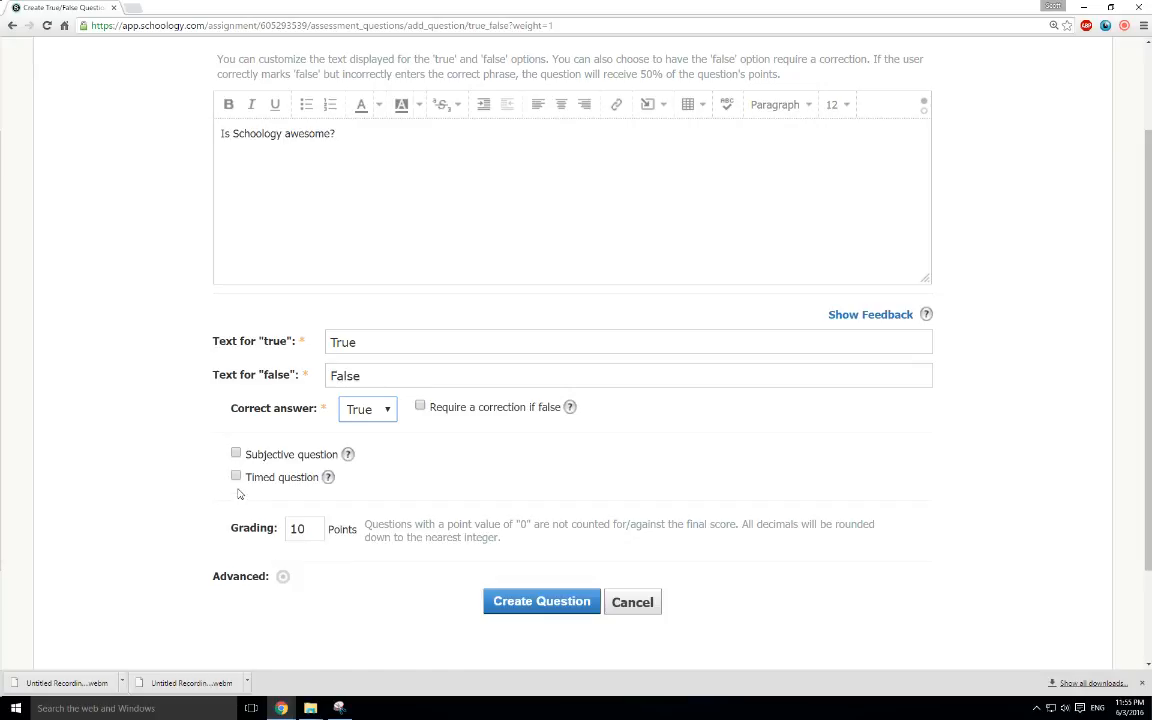
click(313, 527)
text(0)
click(502, 605)
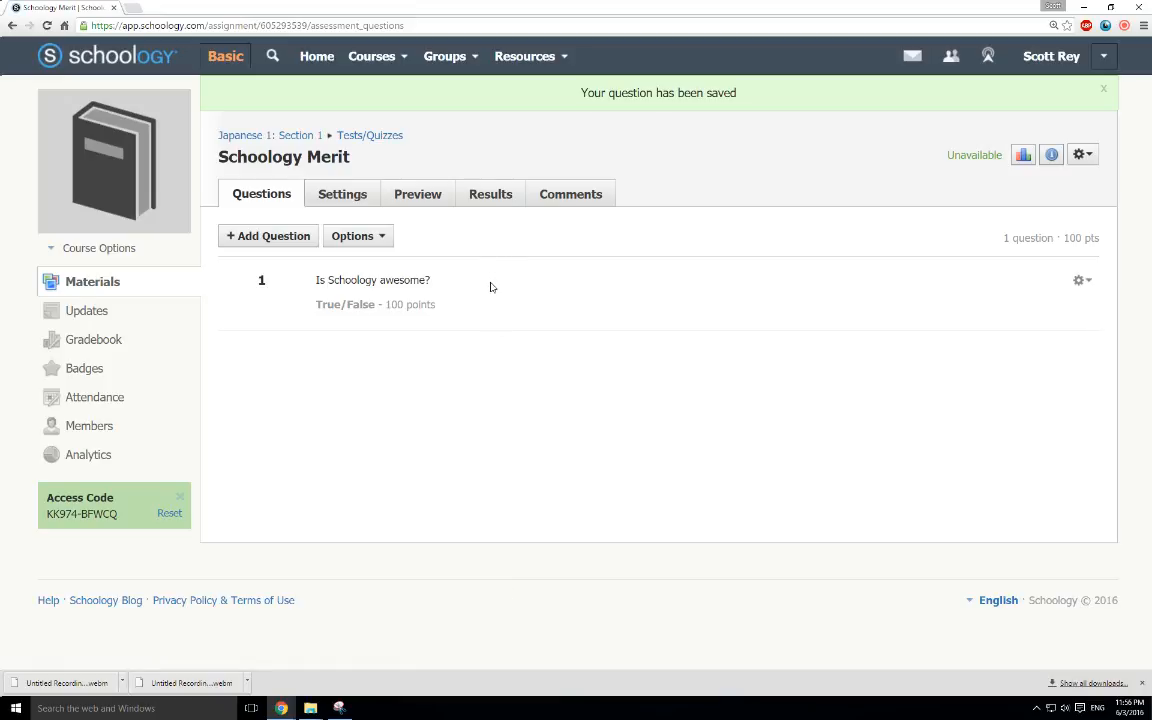
click(352, 240)
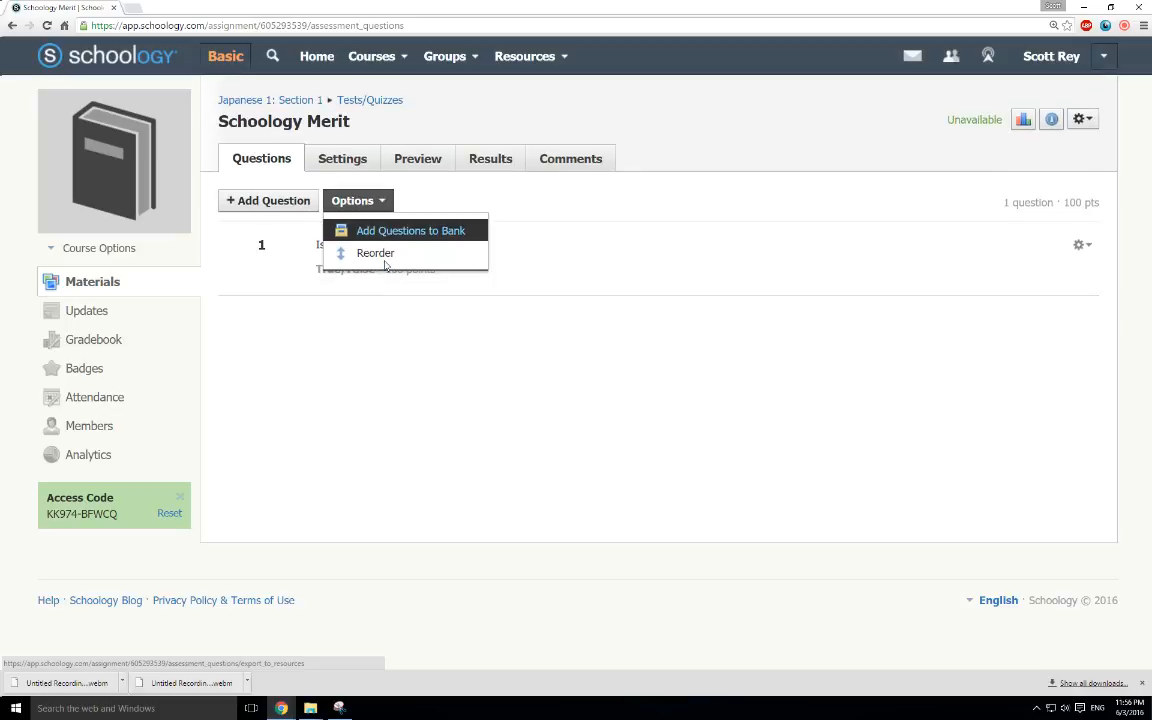
click(362, 297)
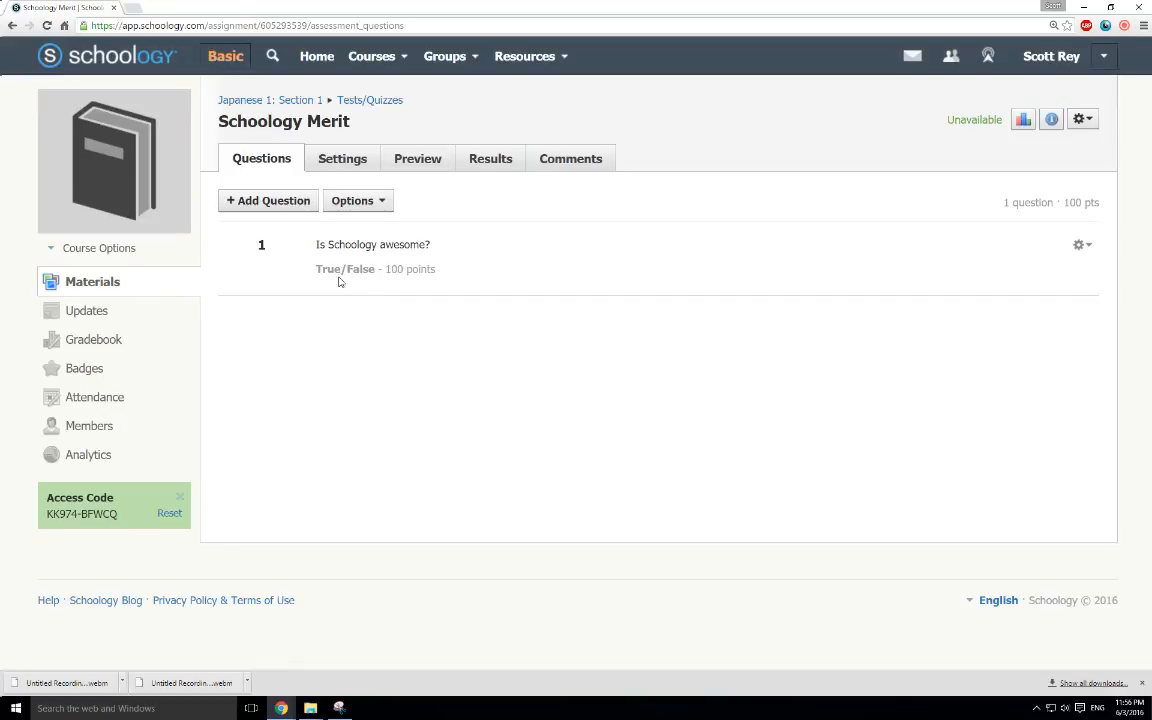
Enter "Take the quiz and don't screw up." as the instructions in the quiz settings
click(343, 160)
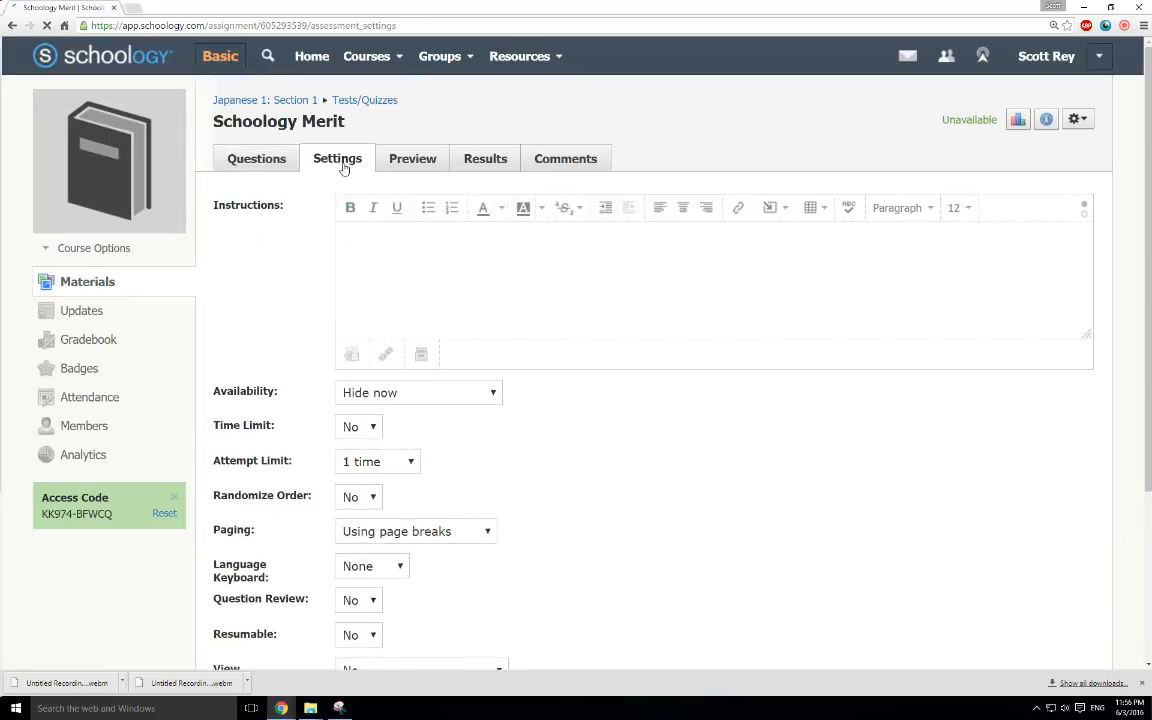
click(364, 251)
text(Take the quiz and don't screw up.)
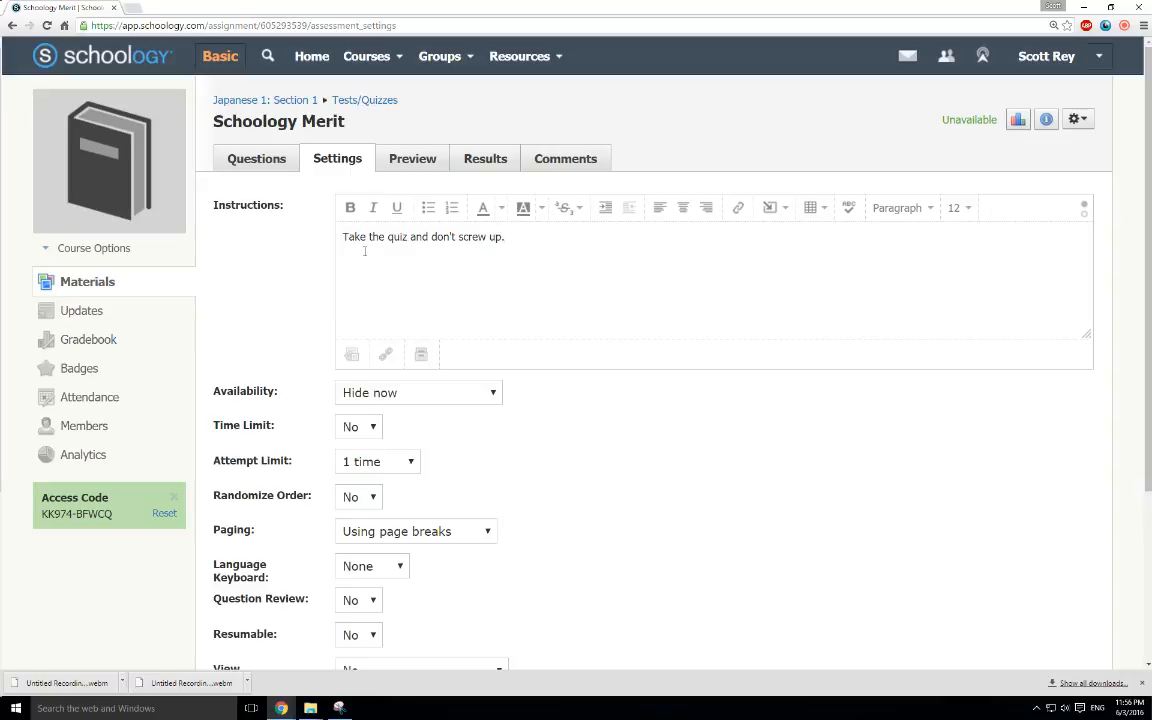
Set the quiz's availability to "Available now"
click(447, 399)
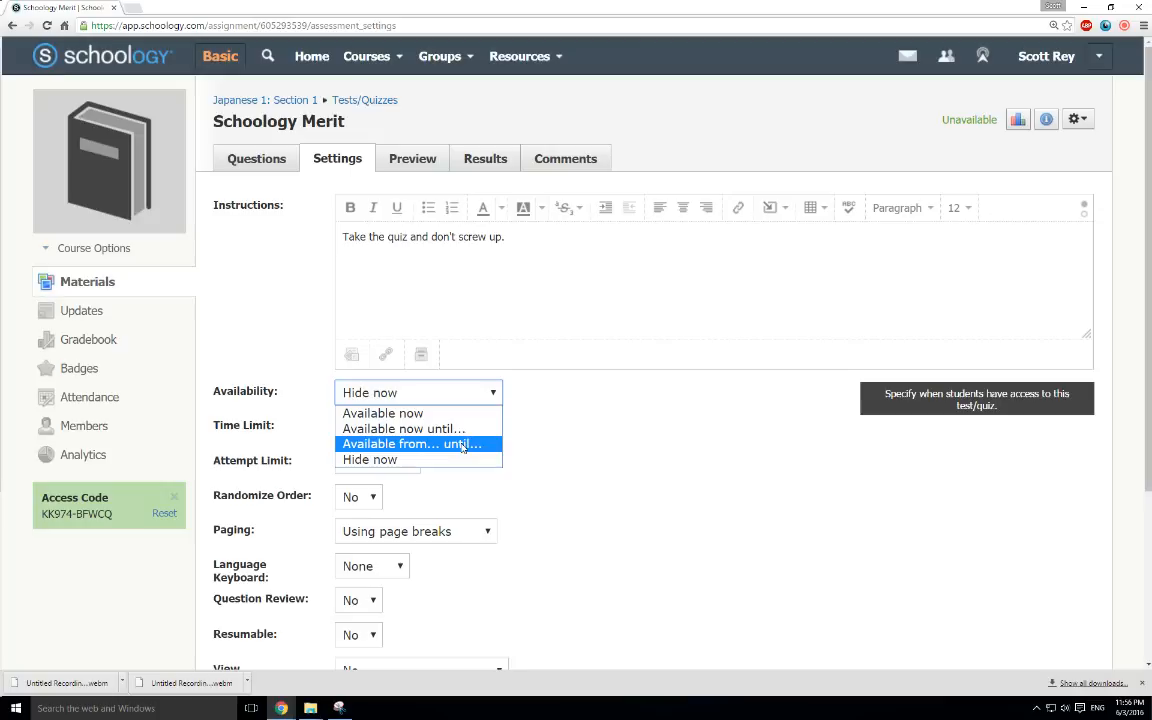
click(462, 450)
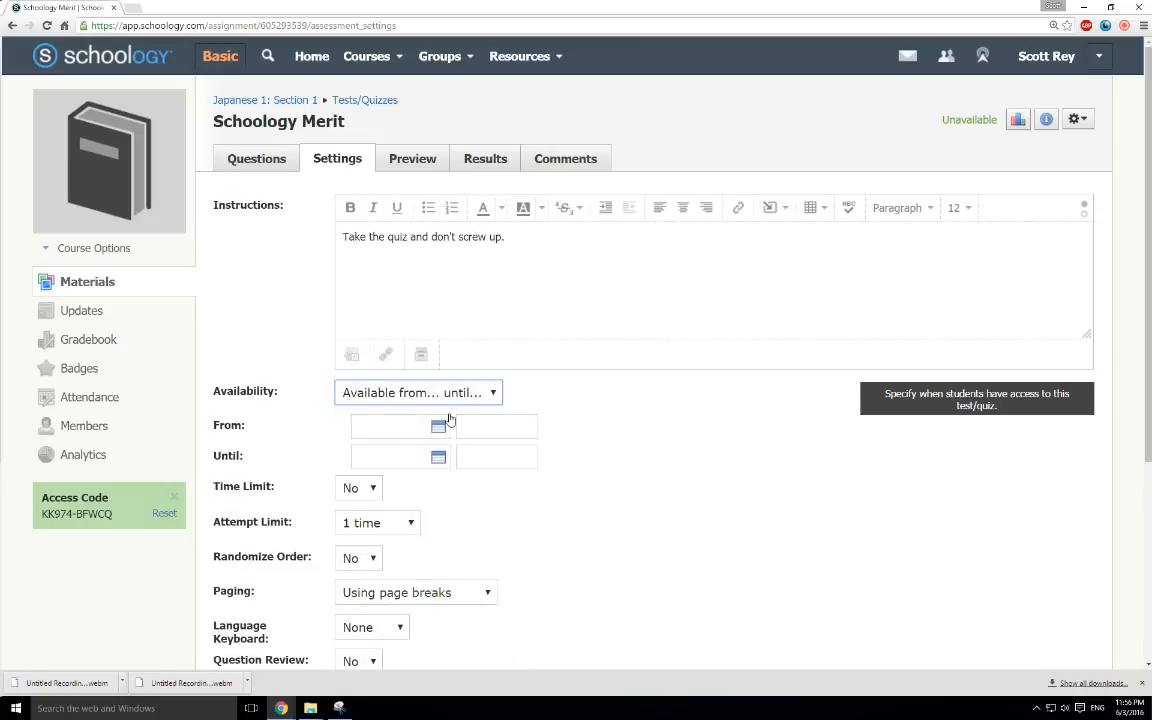
click(446, 399)
click(395, 413)
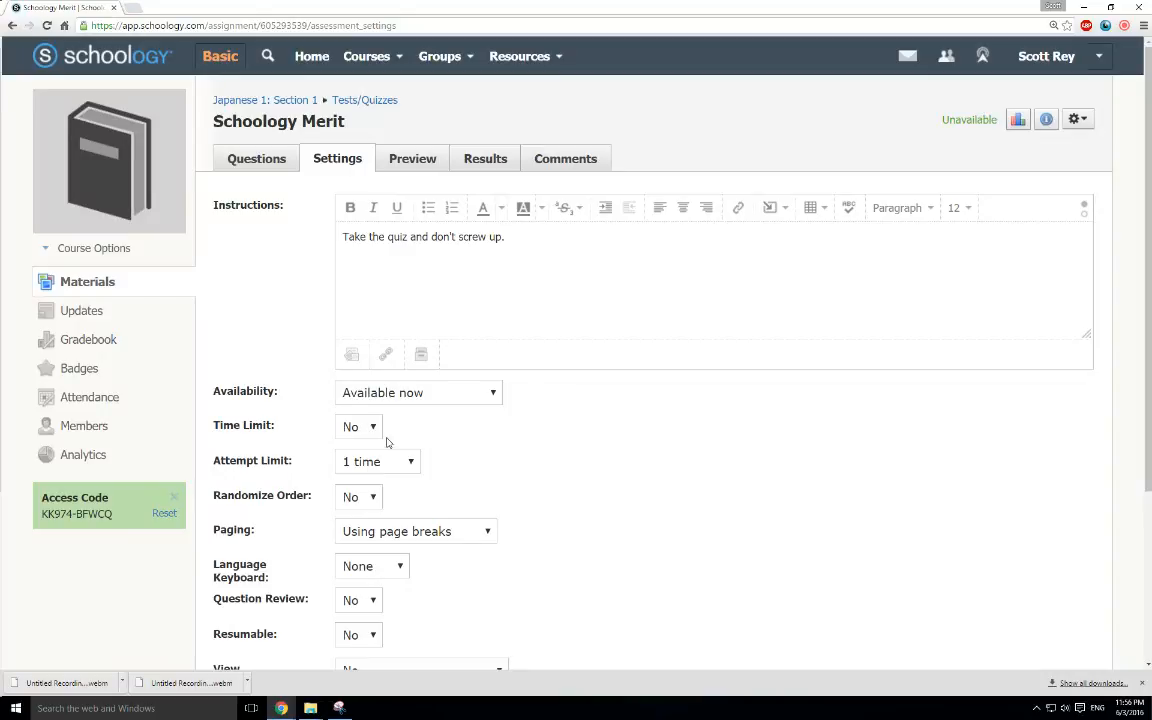
scroll(420, 425, down, 2)
click(367, 281)
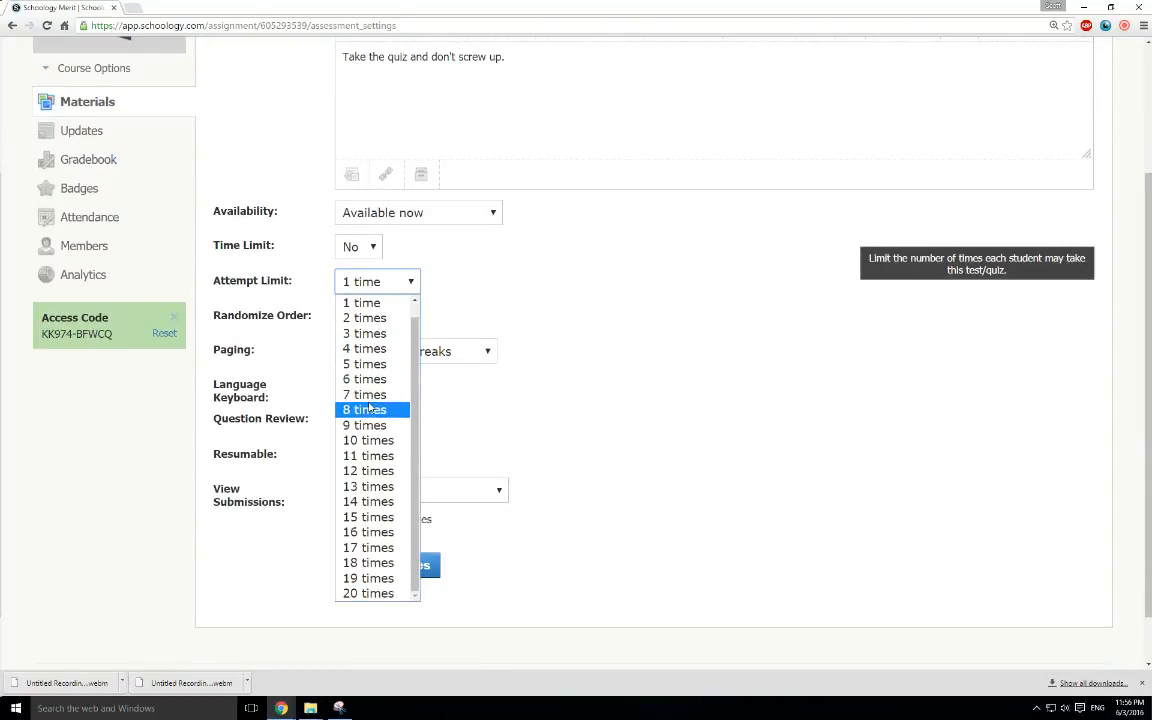
scroll(365, 410, up, 1)
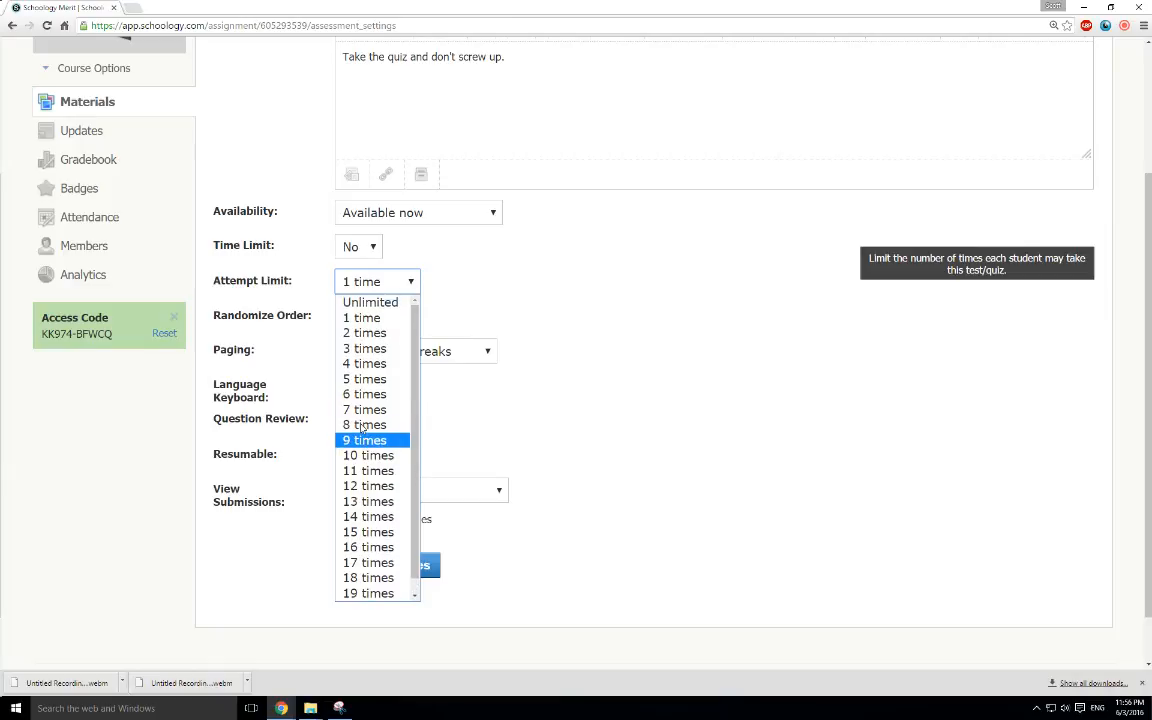
click(380, 332)
click(404, 281)
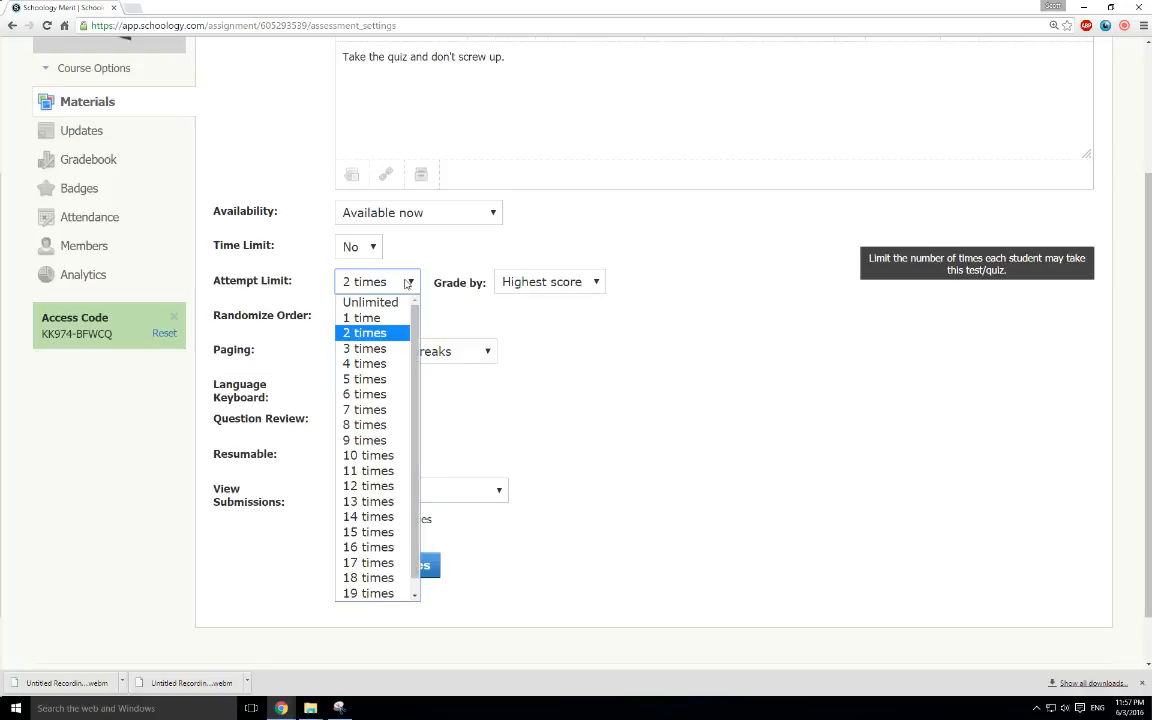
click(386, 318)
Set the quiz's attempt limit to Unlimited, keeping grading by the highest score
click(405, 281)
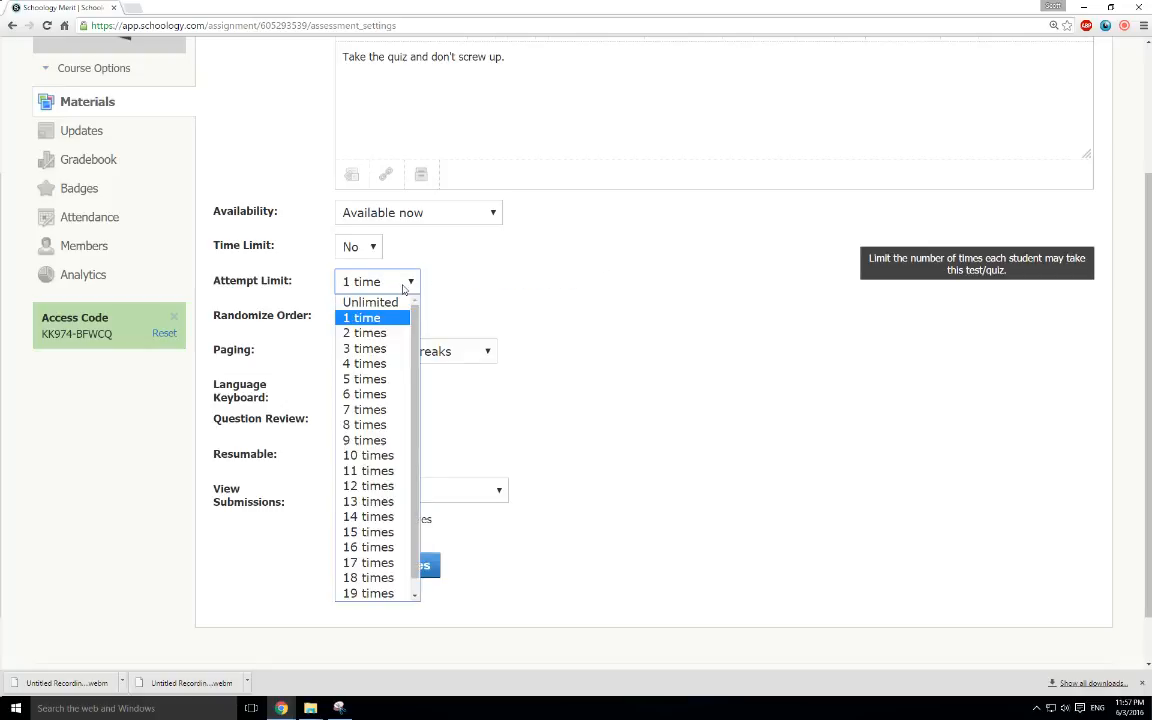
click(381, 303)
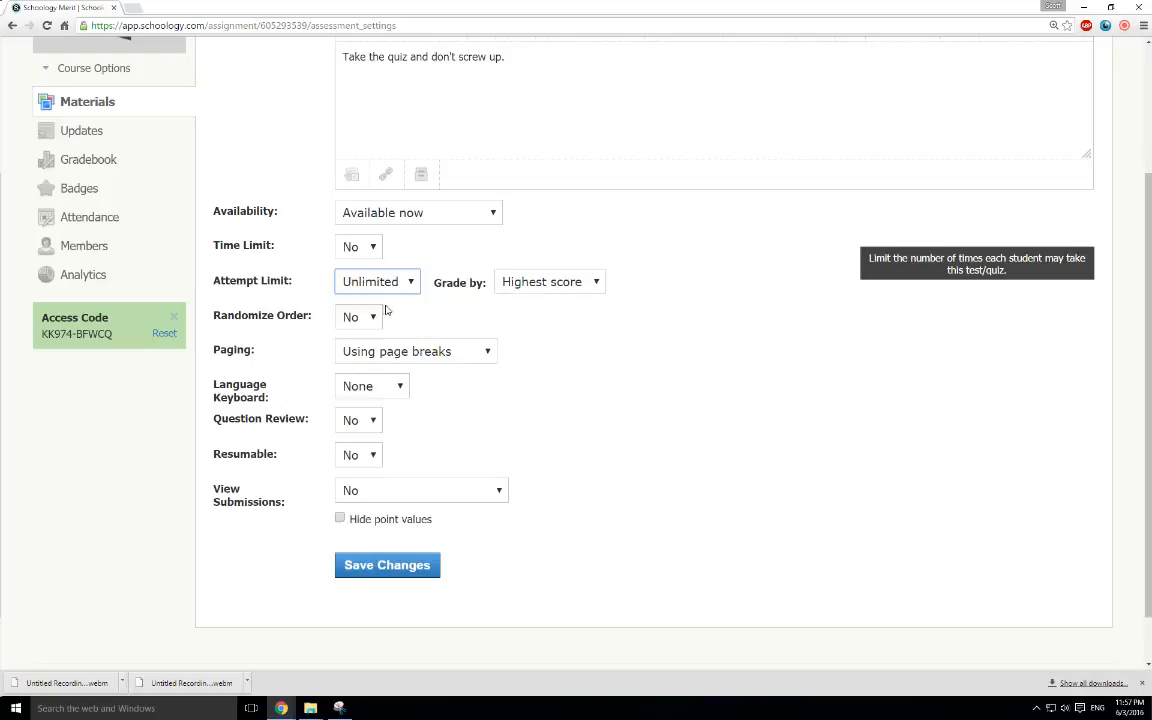
click(577, 285)
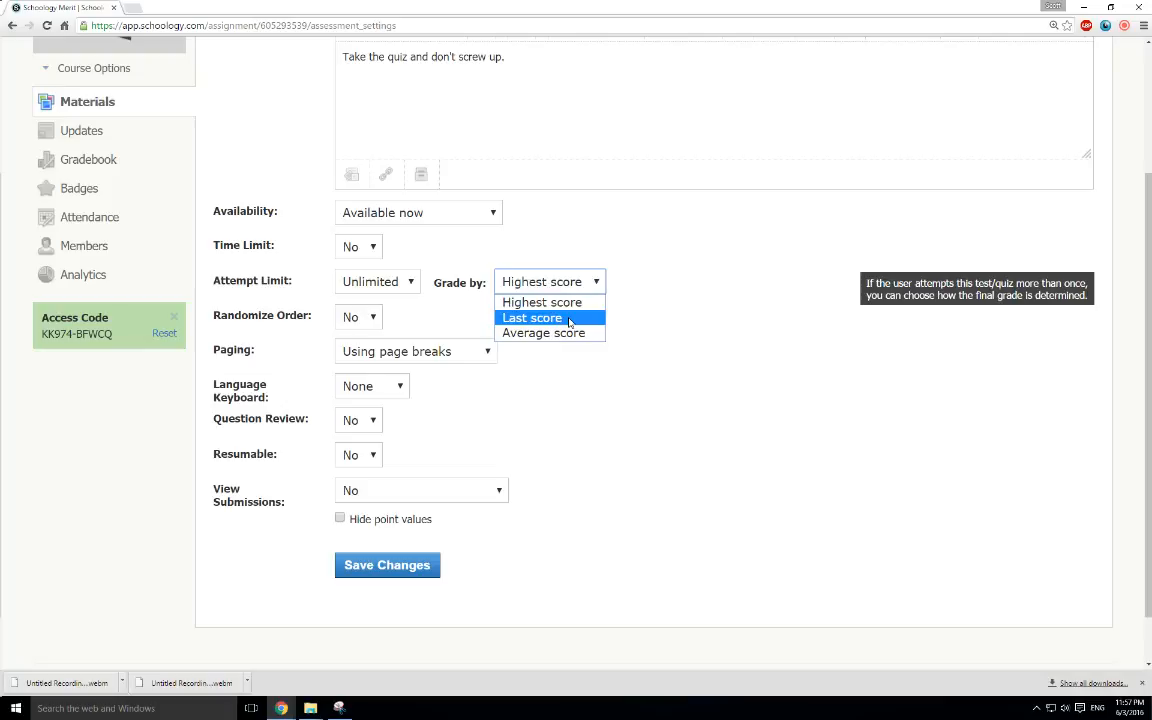
click(555, 280)
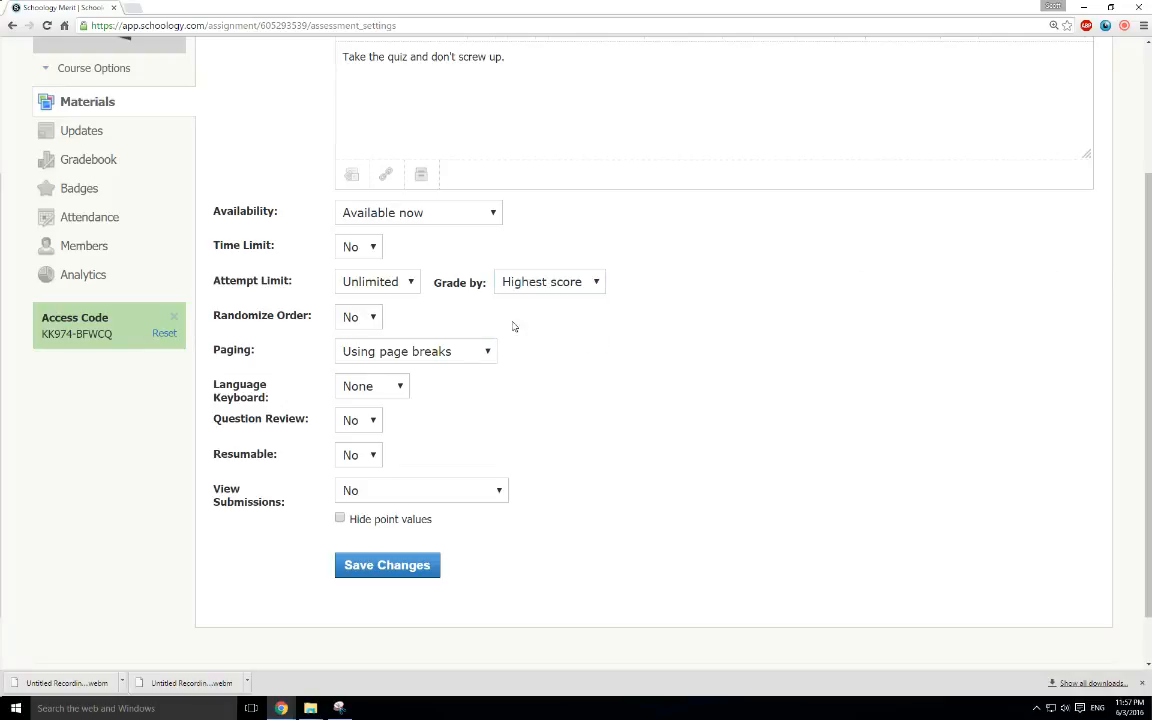
click(368, 322)
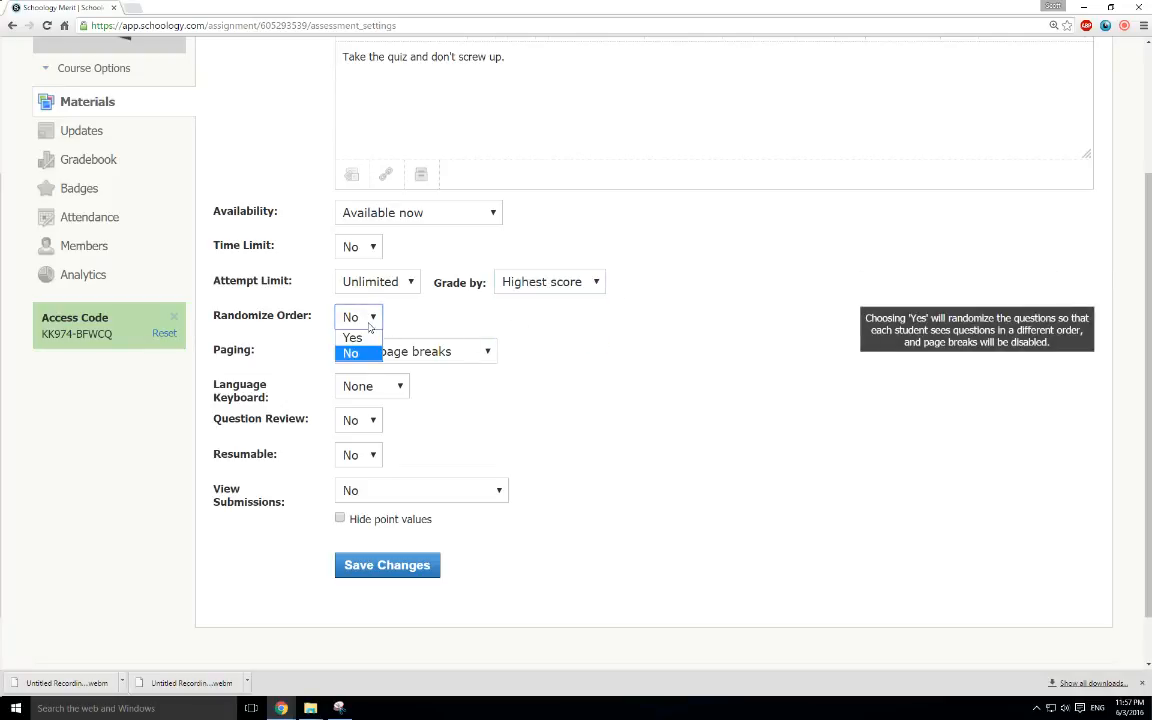
click(540, 327)
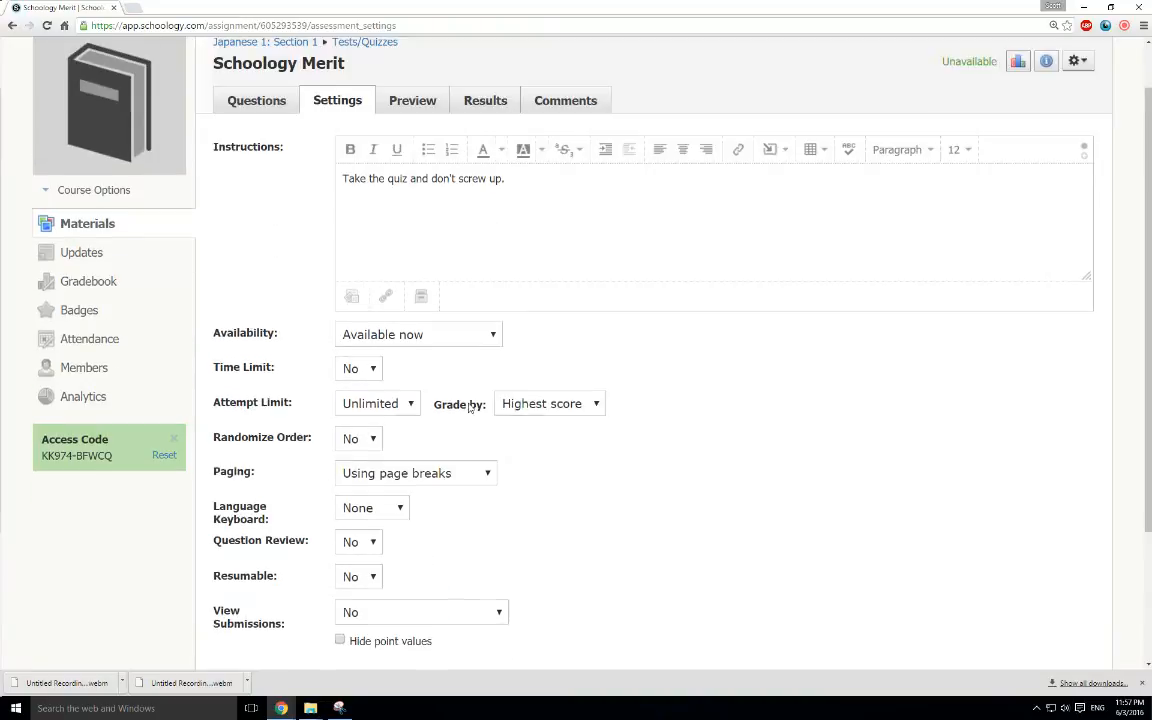
Begin the quiz in preview mode and answer "Is Schoology awesome?" first with False, changing the answer to True
scroll(464, 403, up, 3)
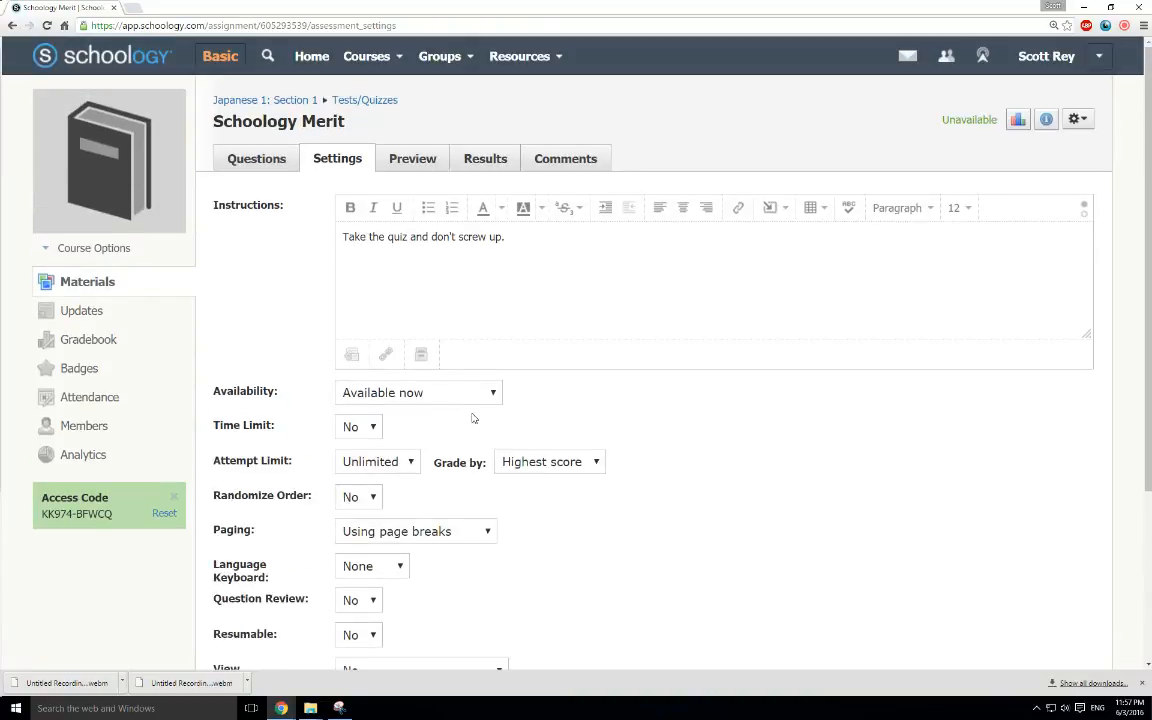
click(425, 164)
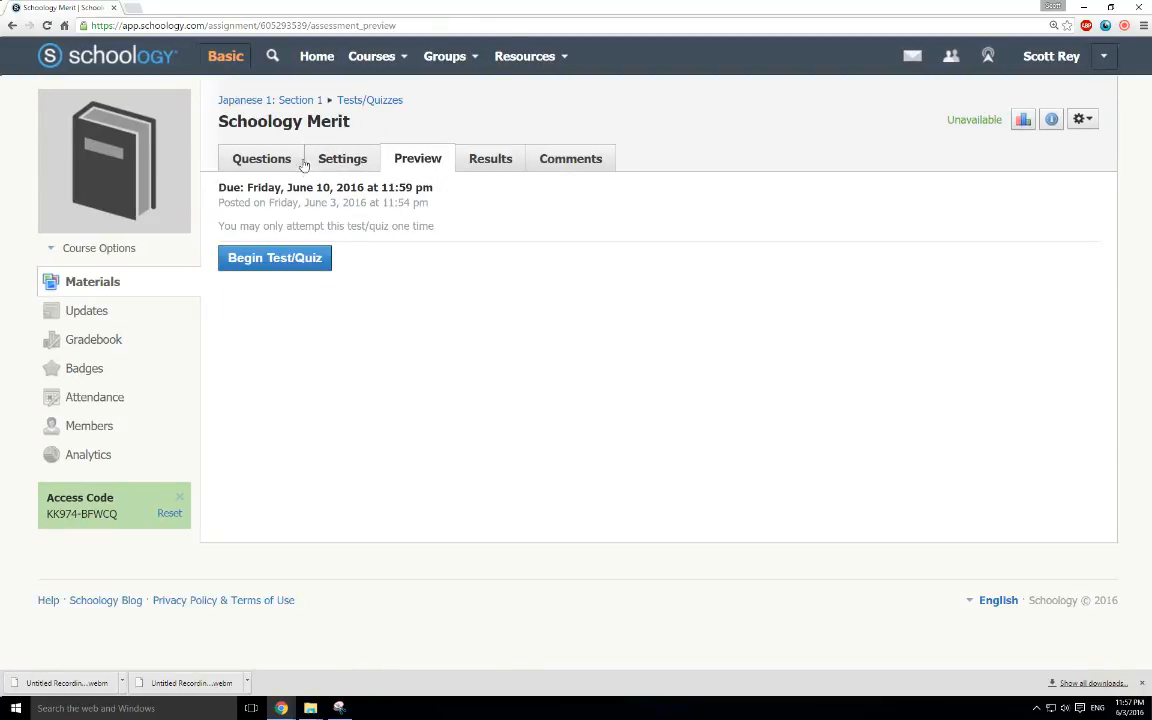
click(272, 259)
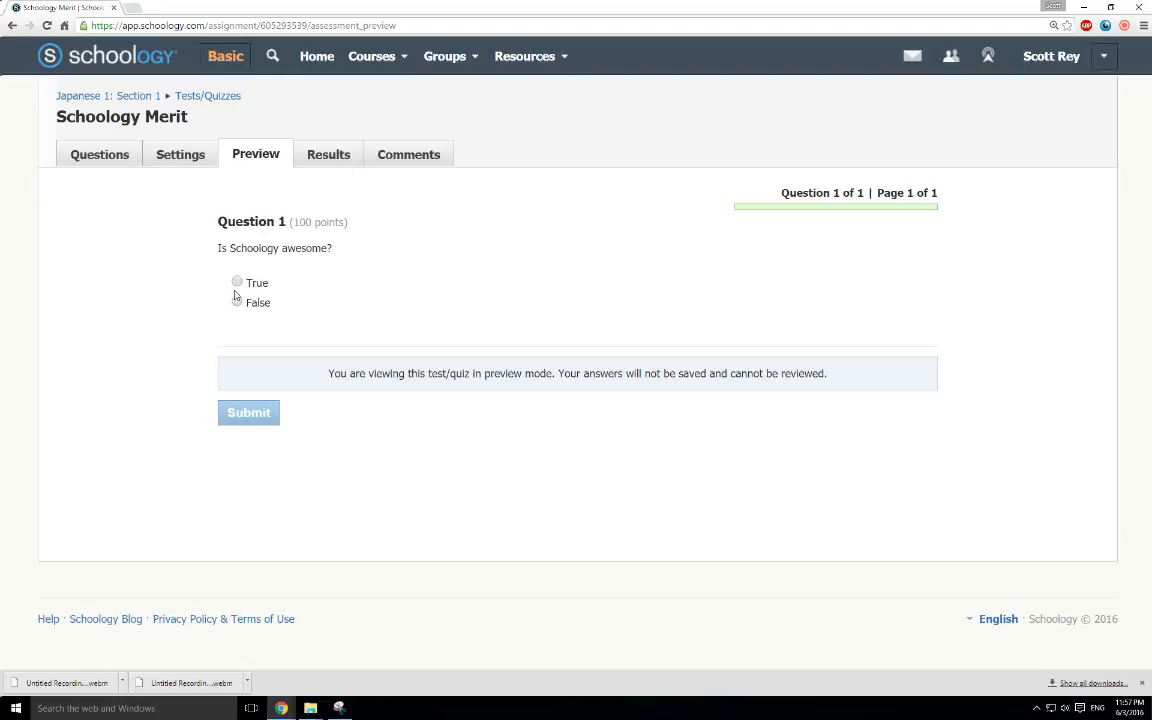
click(237, 302)
click(237, 282)
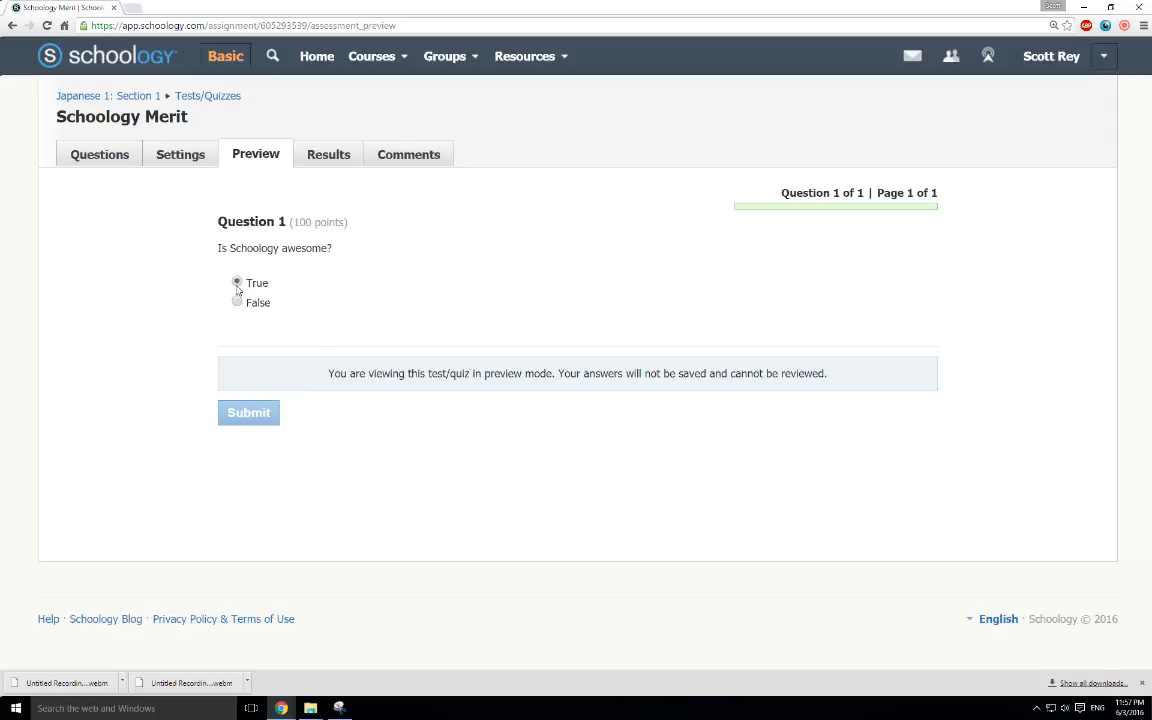
Leave the unfinished quiz preview and view the quiz's results and comments
click(316, 156)
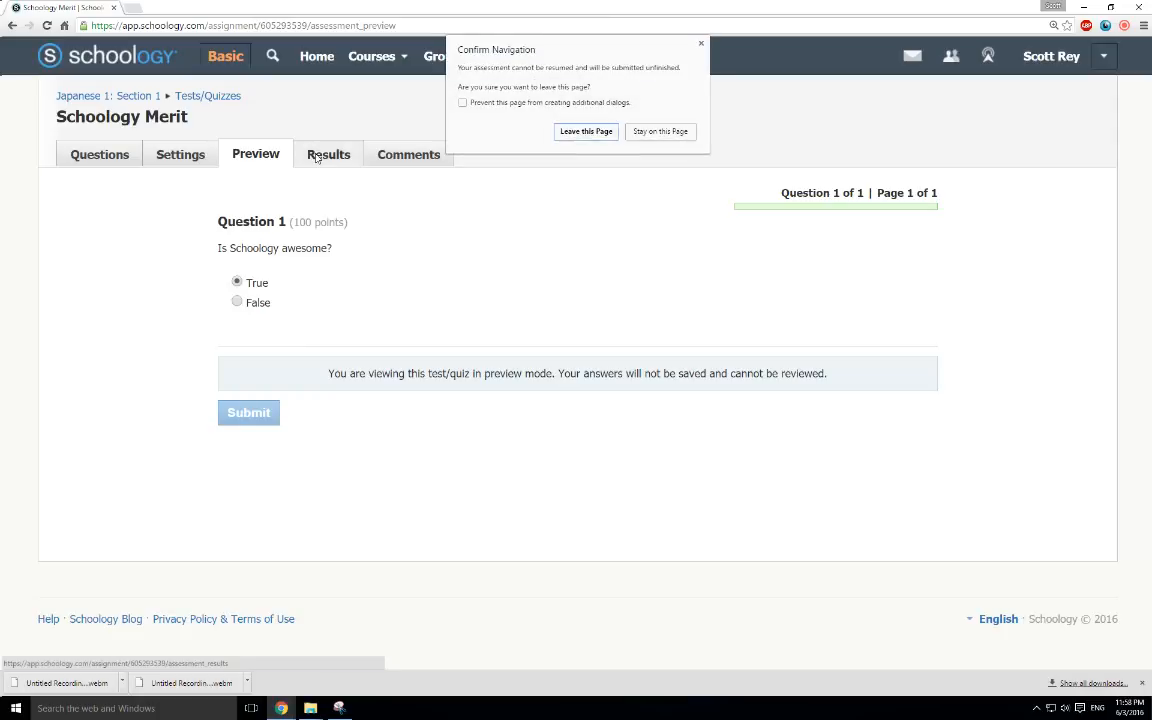
click(567, 134)
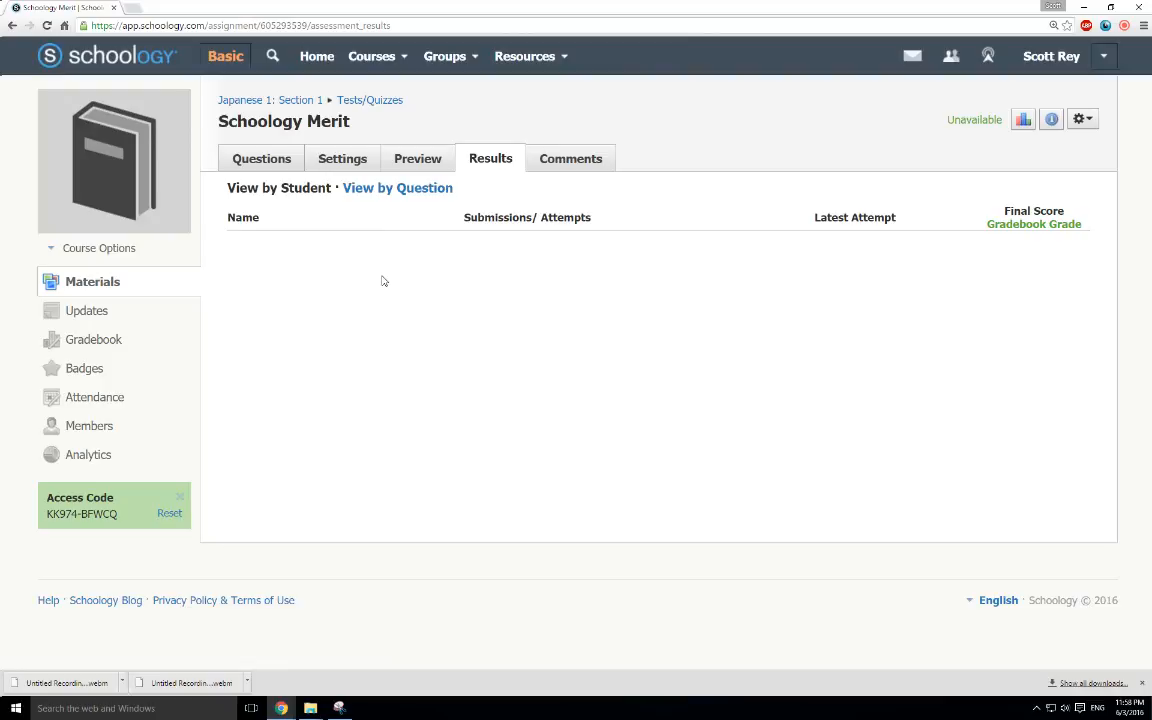
click(558, 159)
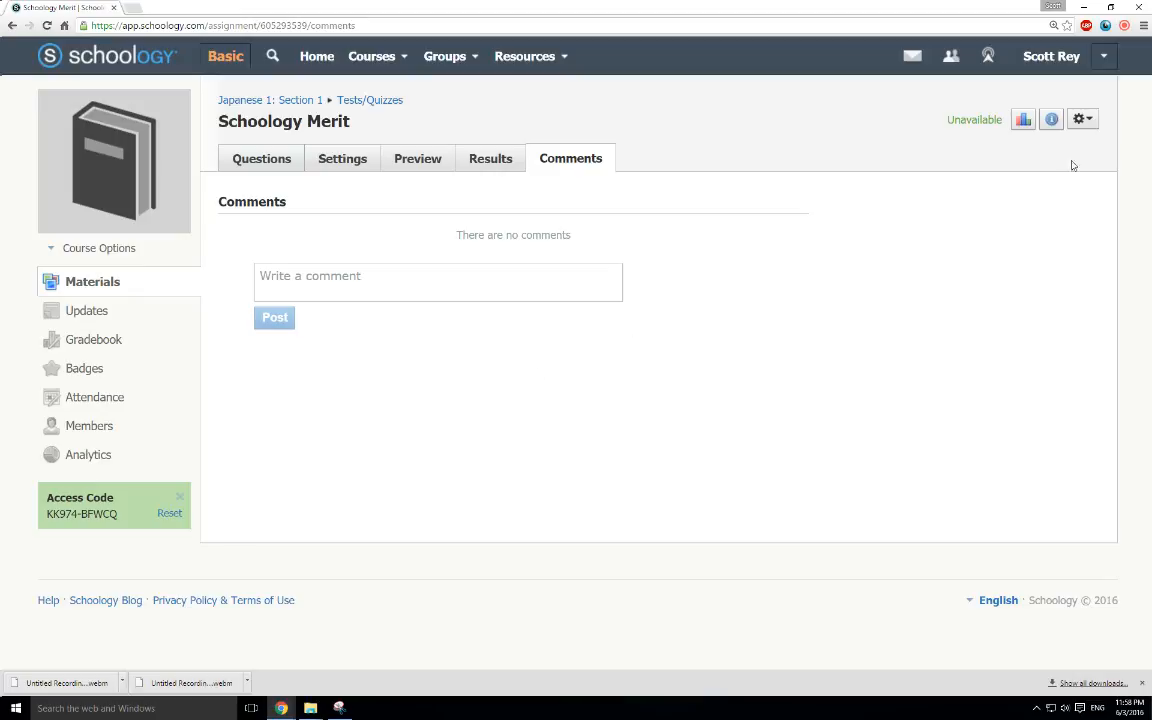
click(1124, 27)
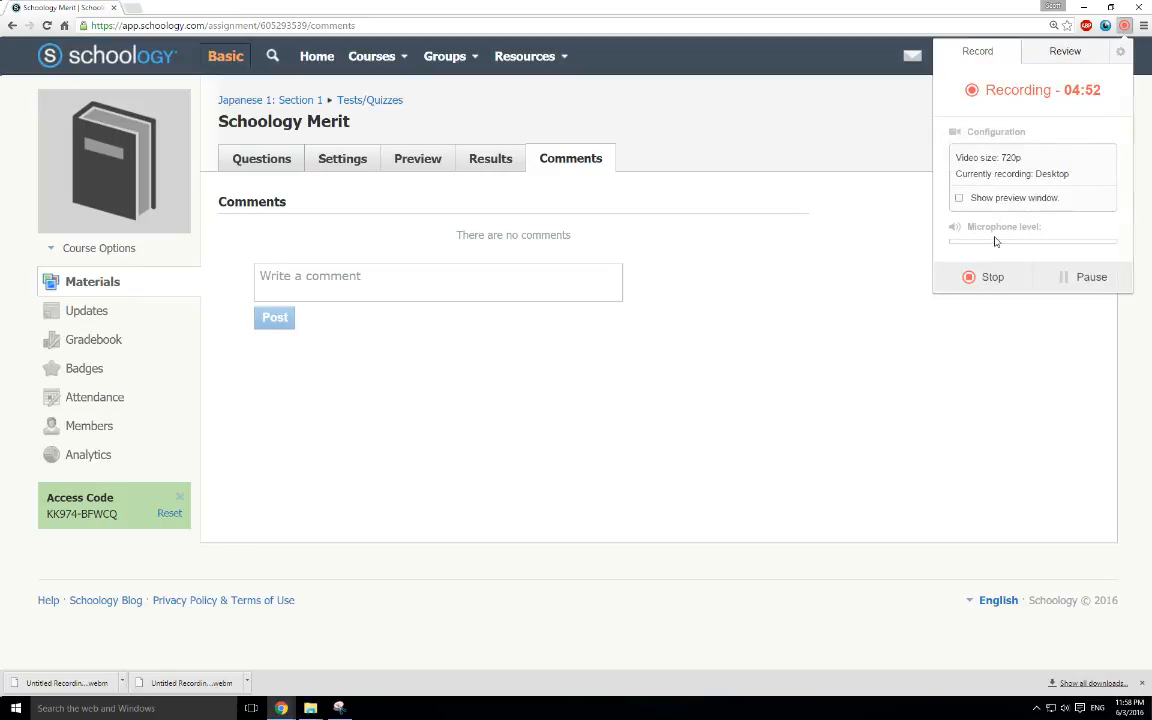